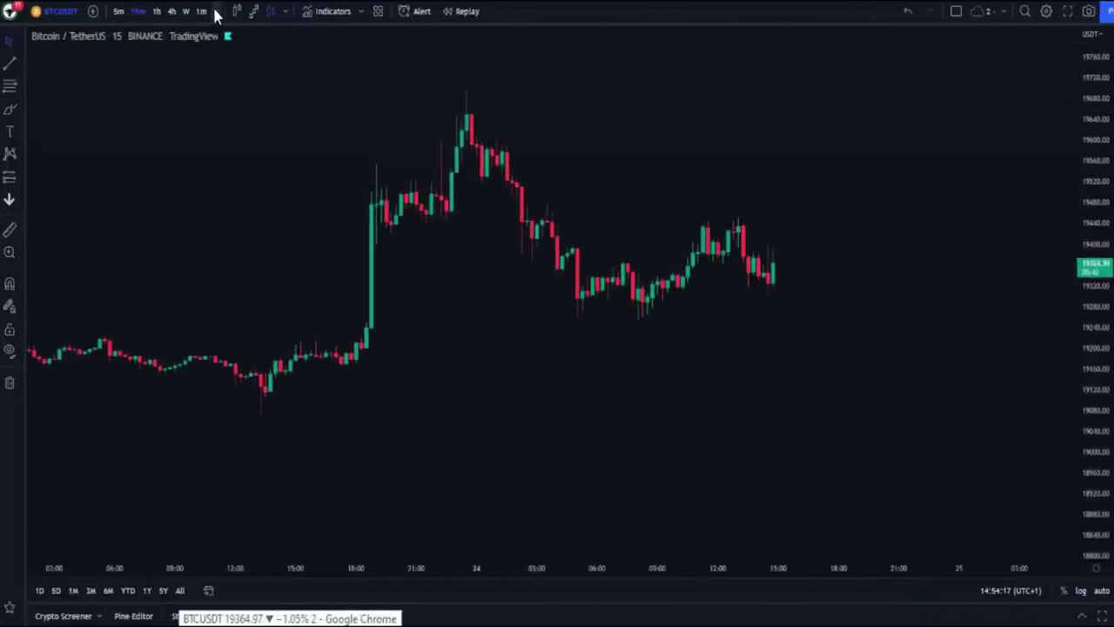
Keep the chart on 15-minute candles and add a Commodity Channel Index pane.
left_click(215, 12)
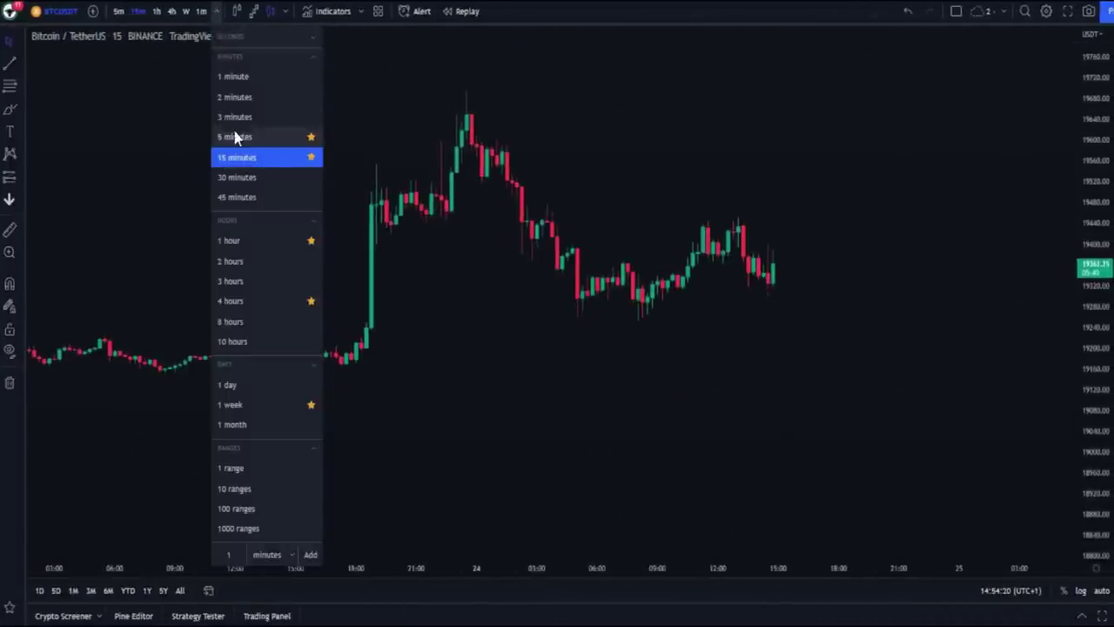
left_click(282, 156)
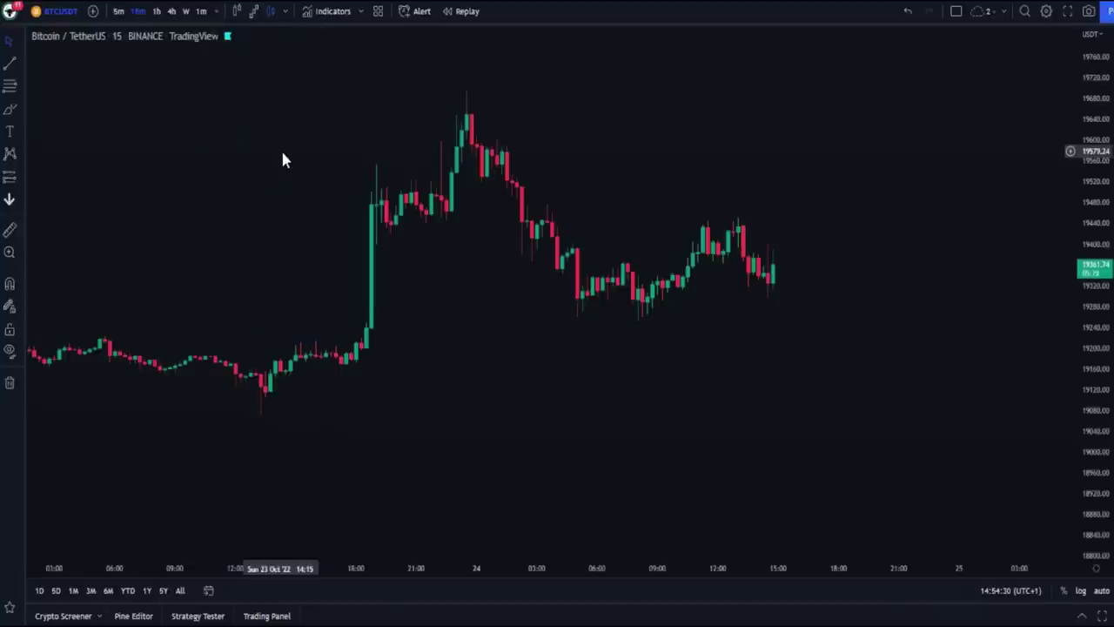
left_click(331, 12)
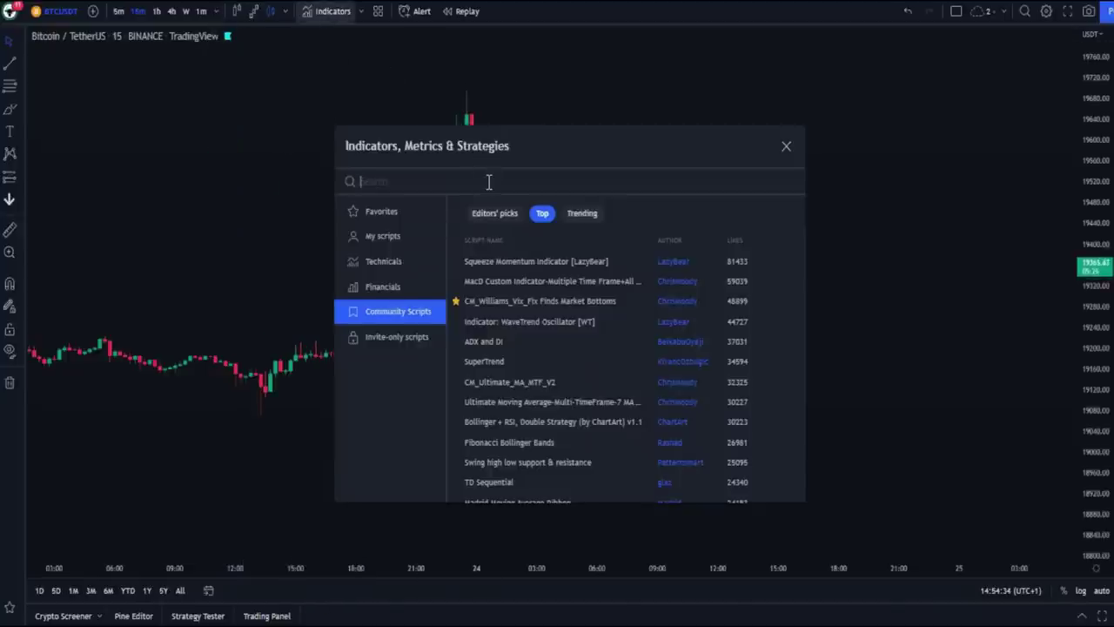
type("CCI")
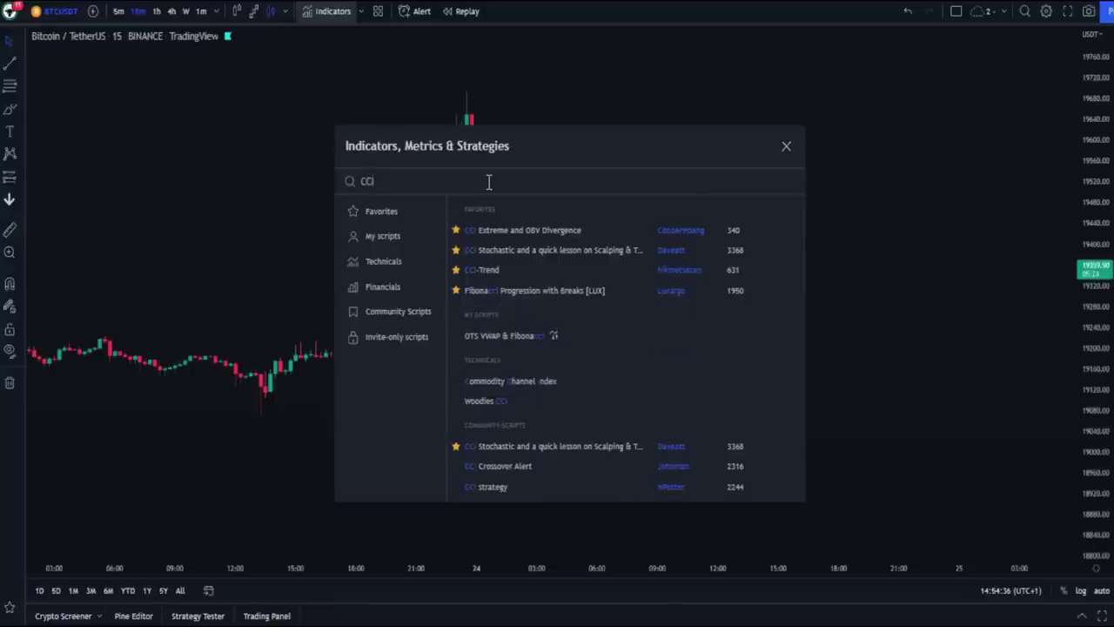
left_click(497, 383)
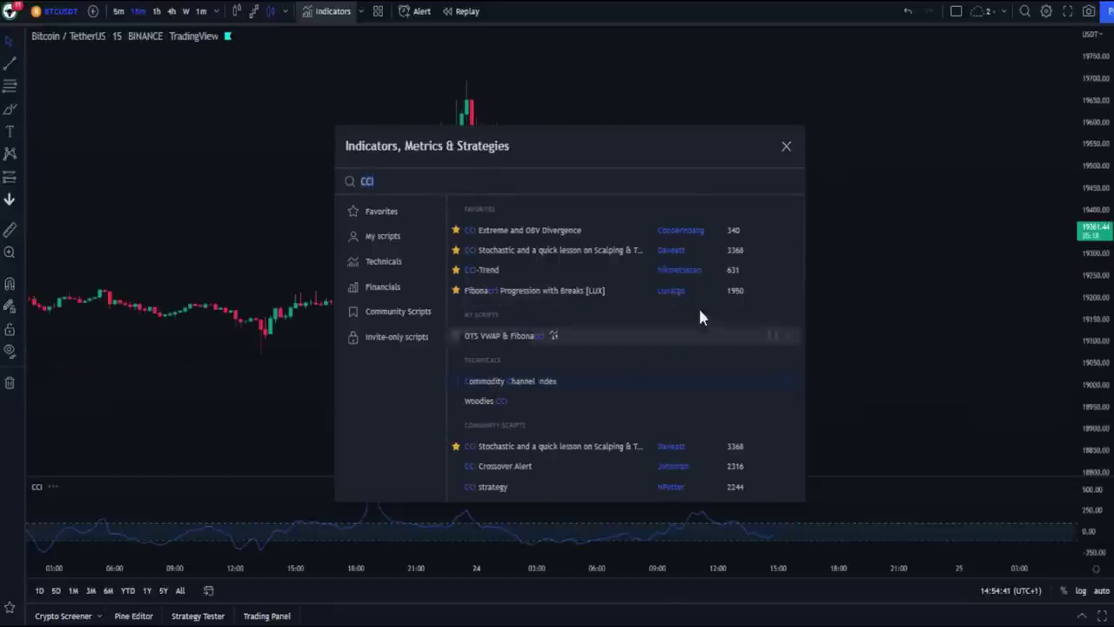
left_click(786, 145)
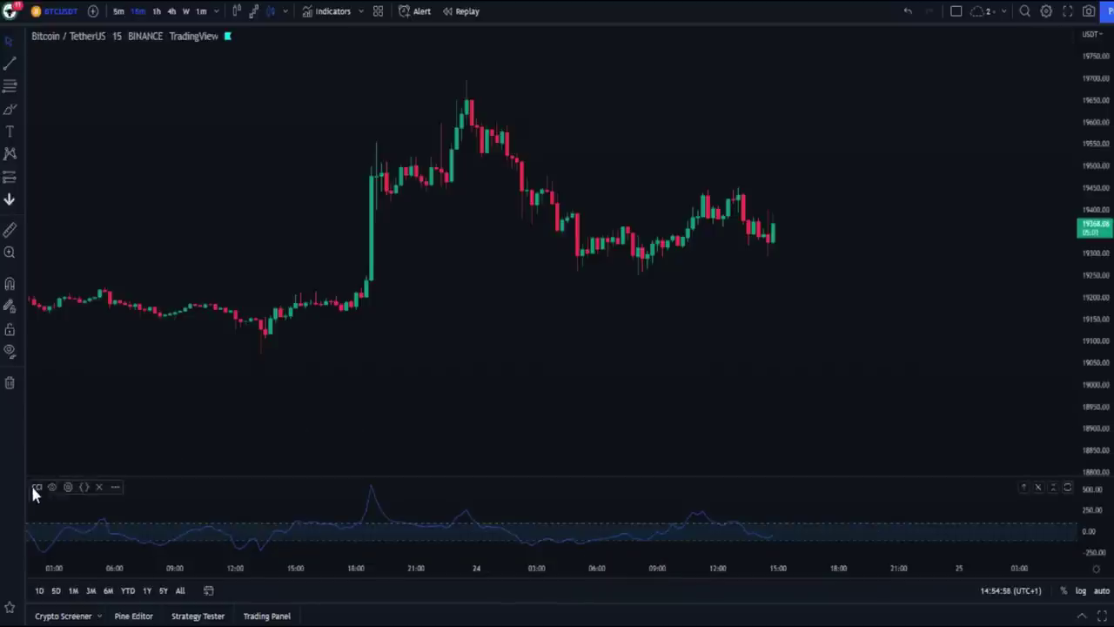
Plot the CCI as columns and colour its upper and lower bands red.
left_click(68, 488)
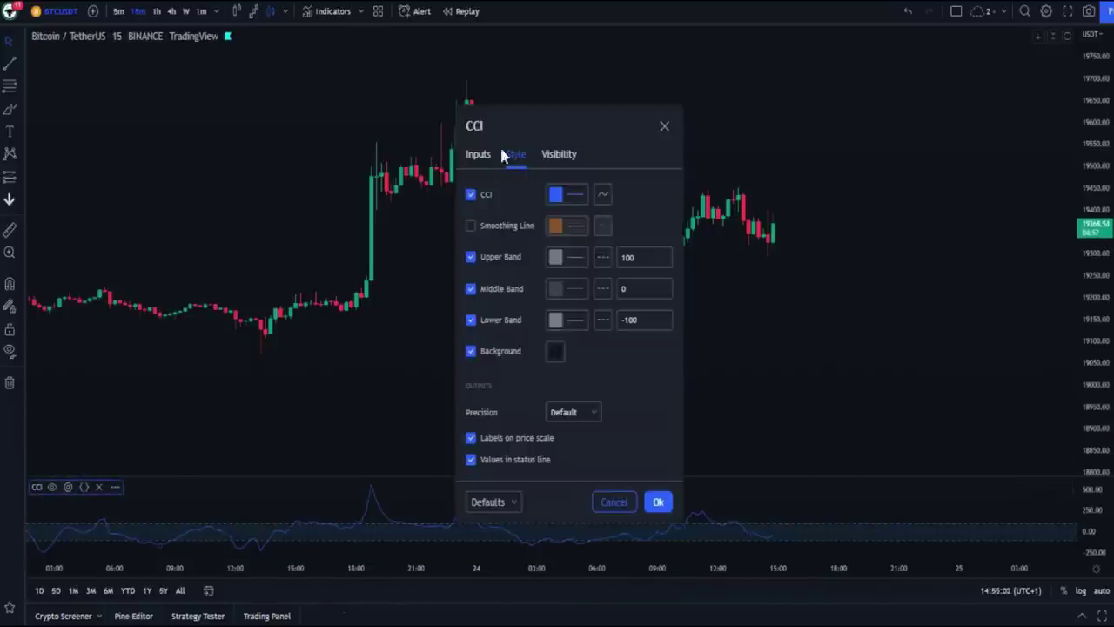
left_click_drag(526, 122, 541, 103)
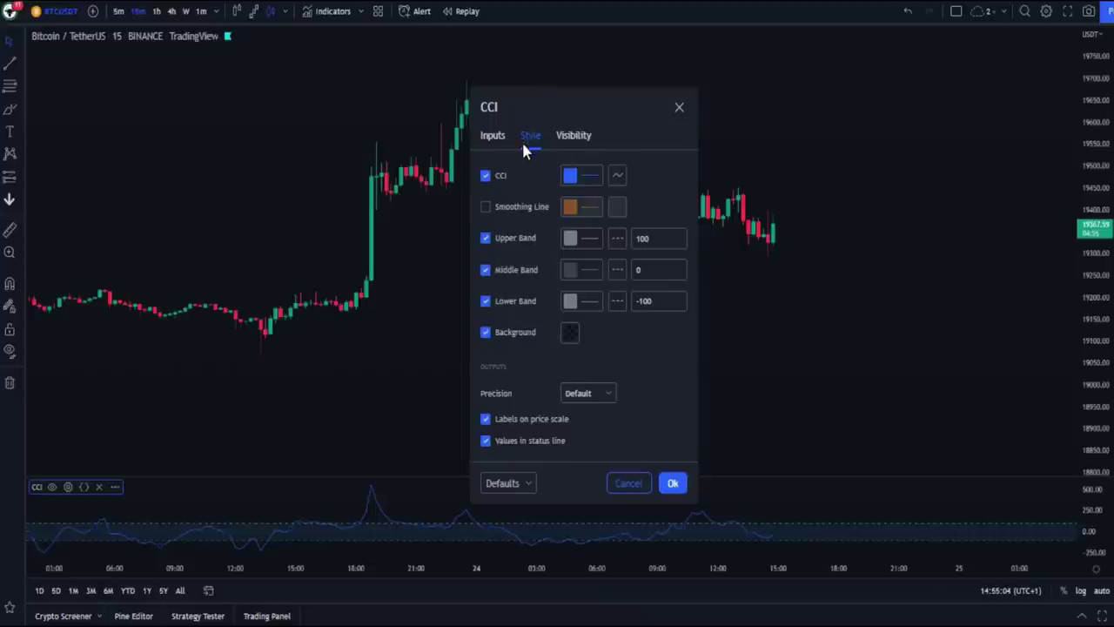
left_click(618, 177)
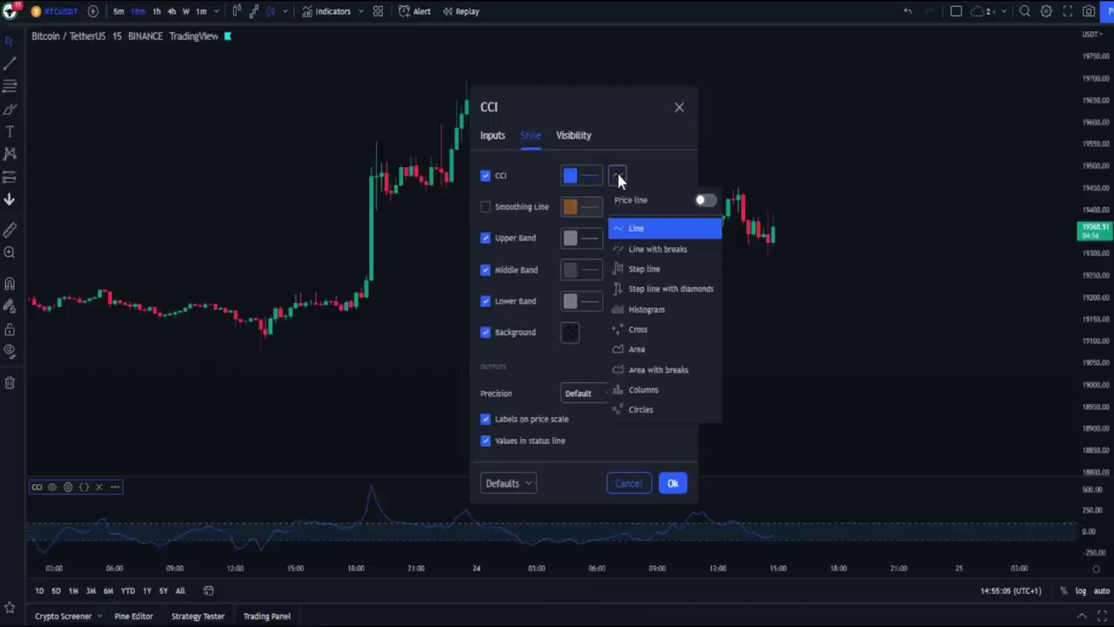
left_click(667, 389)
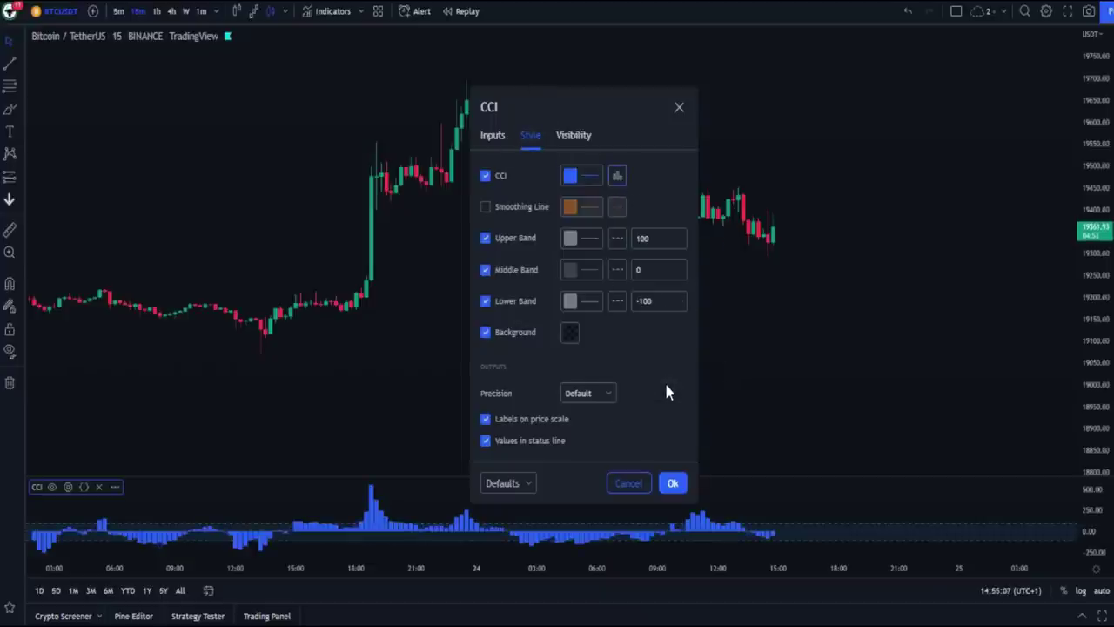
left_click(571, 244)
left_click(615, 506)
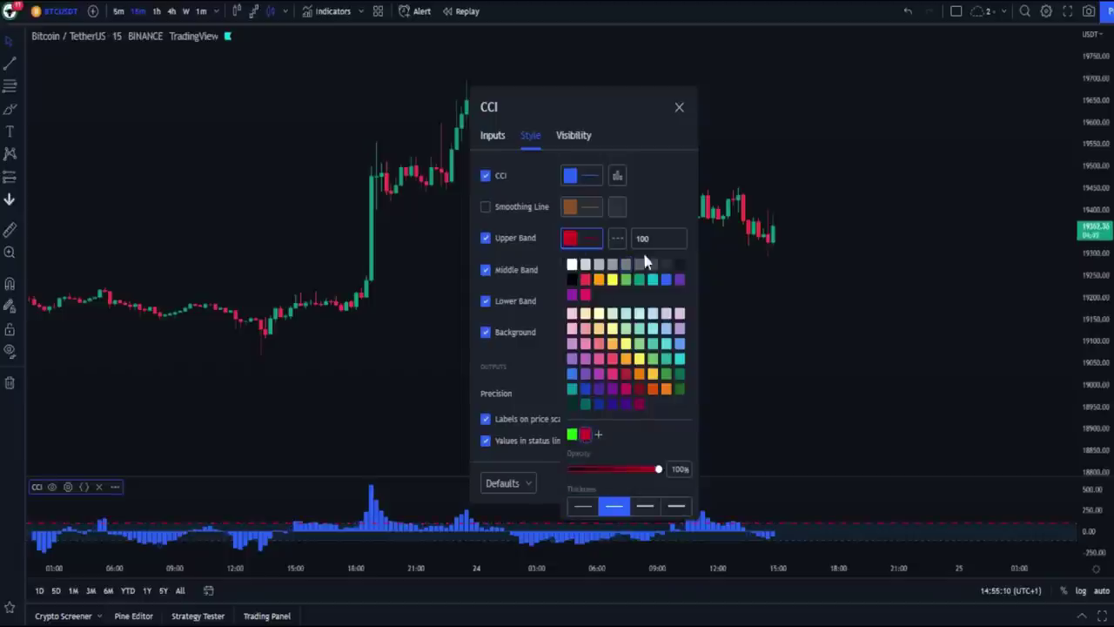
left_click(622, 252)
left_click(572, 302)
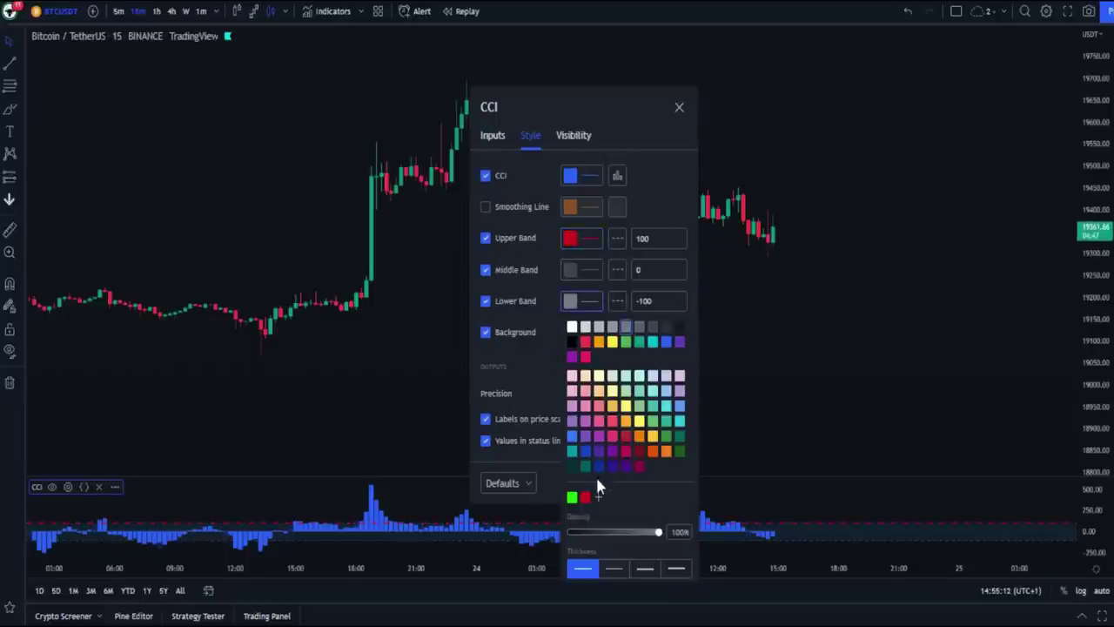
left_click(586, 497)
left_click(668, 180)
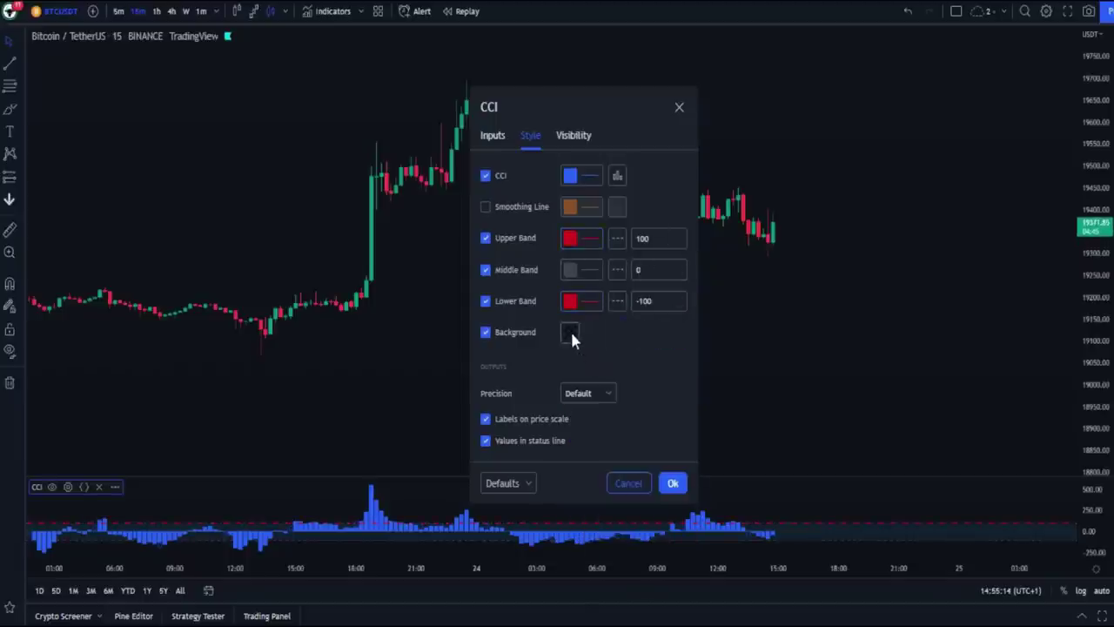
Turn off the CCI background and middle band, make both bands solid, and enlarge the pane.
left_click(487, 334)
left_click(486, 272)
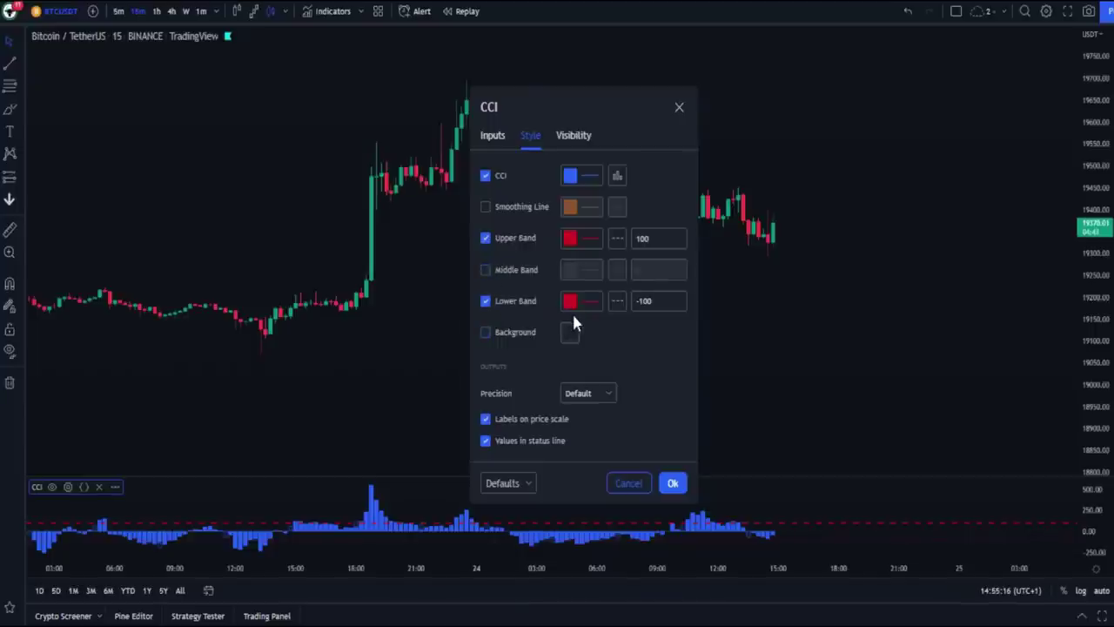
left_click(571, 303)
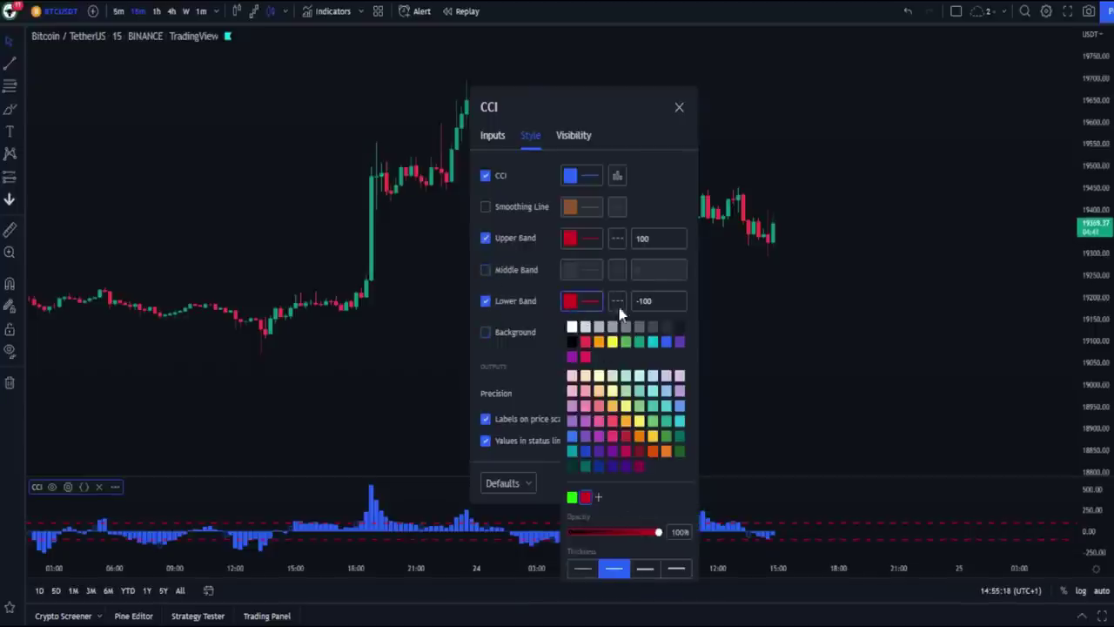
left_click(616, 239)
left_click(632, 261)
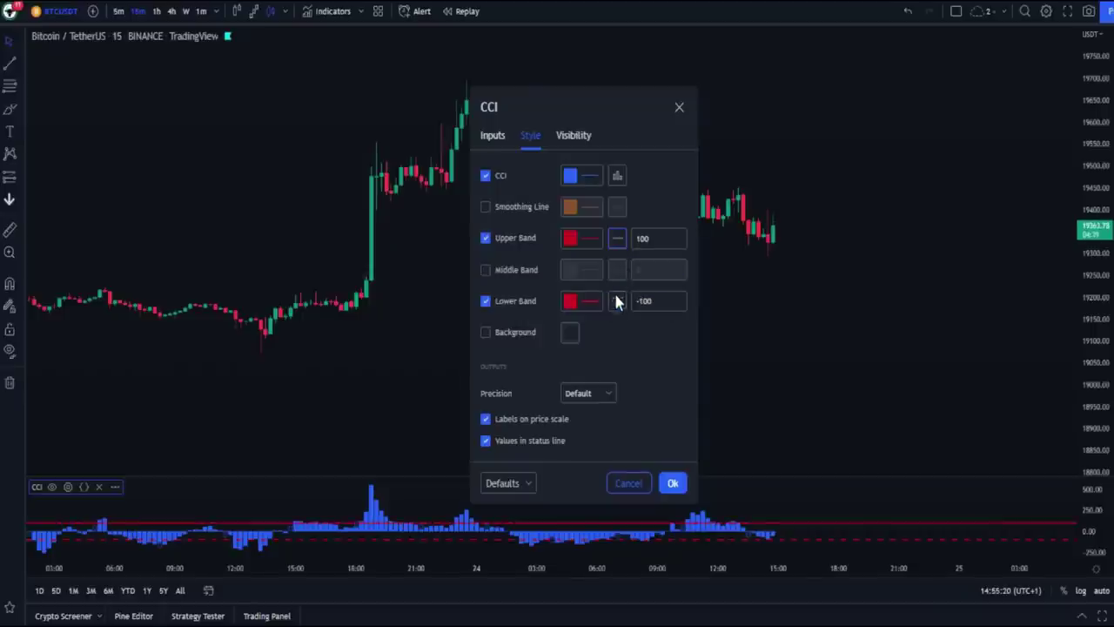
left_click(617, 301)
left_click(627, 326)
left_click(674, 478)
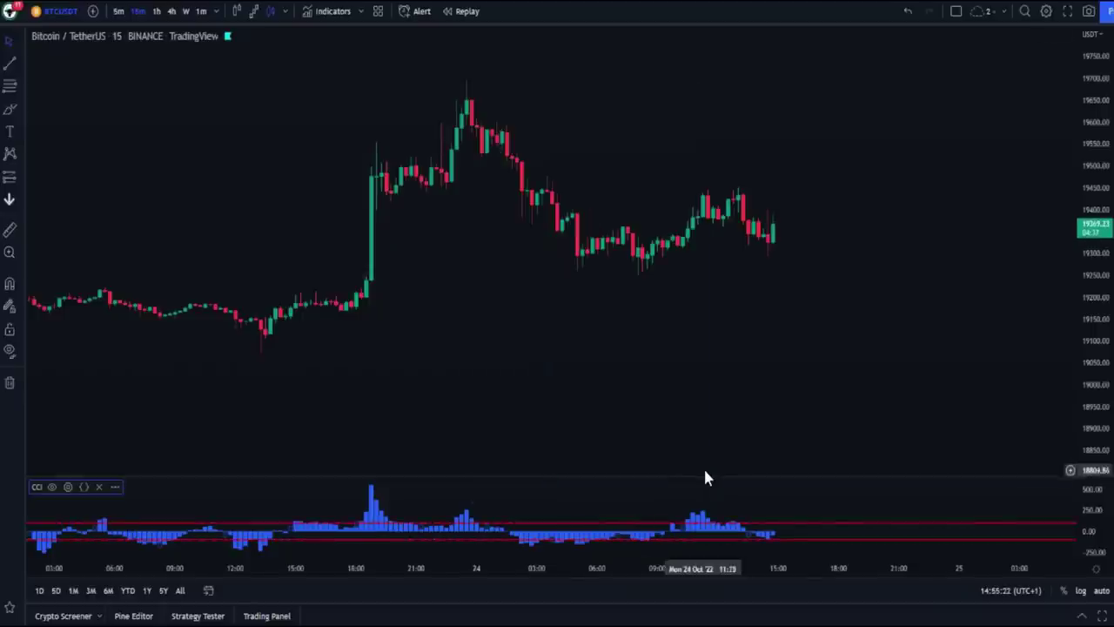
left_click_drag(709, 473, 716, 409)
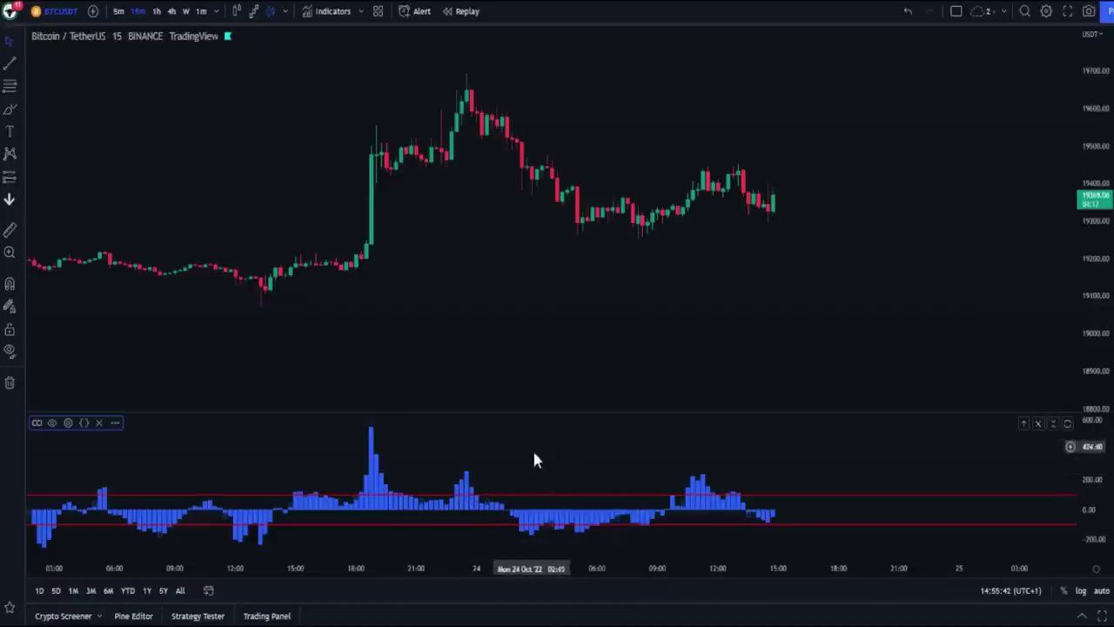
Lower the divider above the CCI pane to shrink it slightly.
left_click_drag(560, 412, 572, 439)
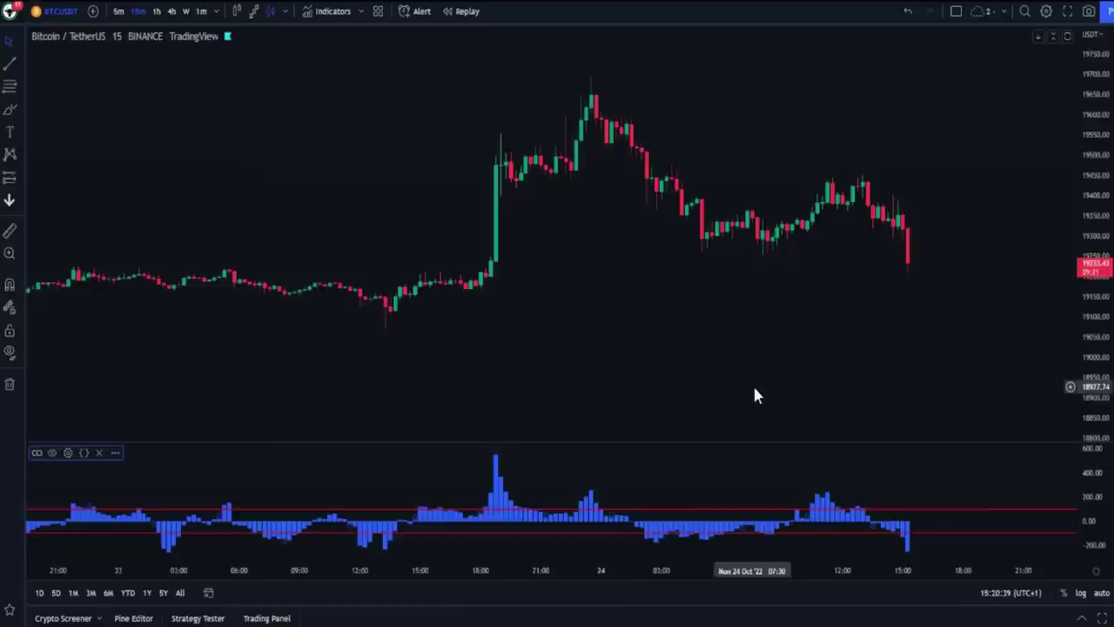
Add the 'poki buy and sell' script from a 'poki' search and review its settings.
left_click(331, 14)
type("poki")
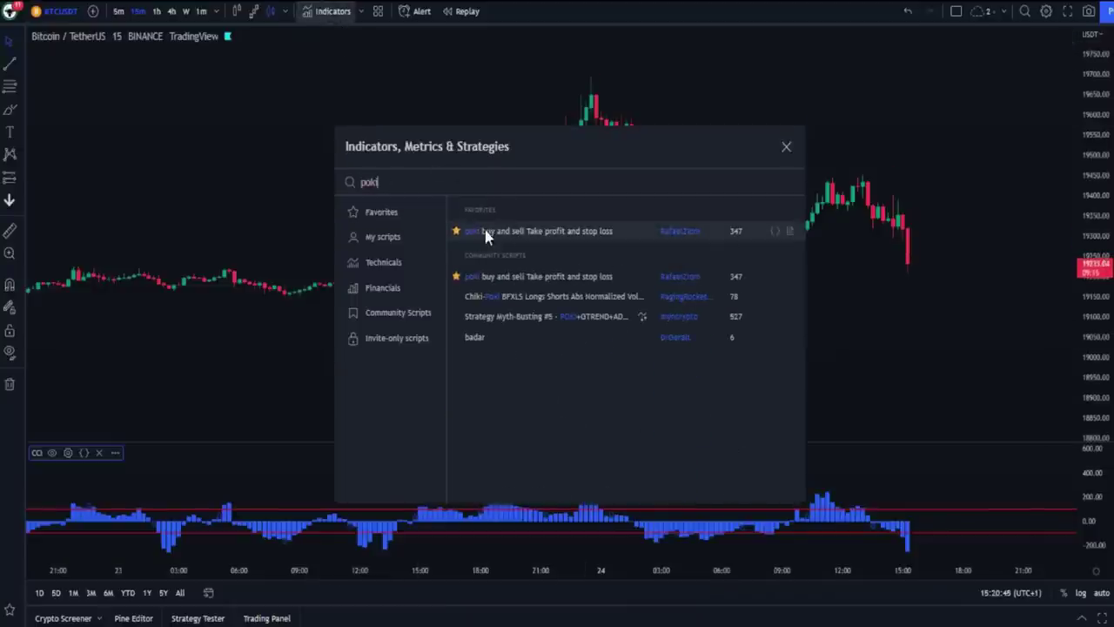
left_click(609, 232)
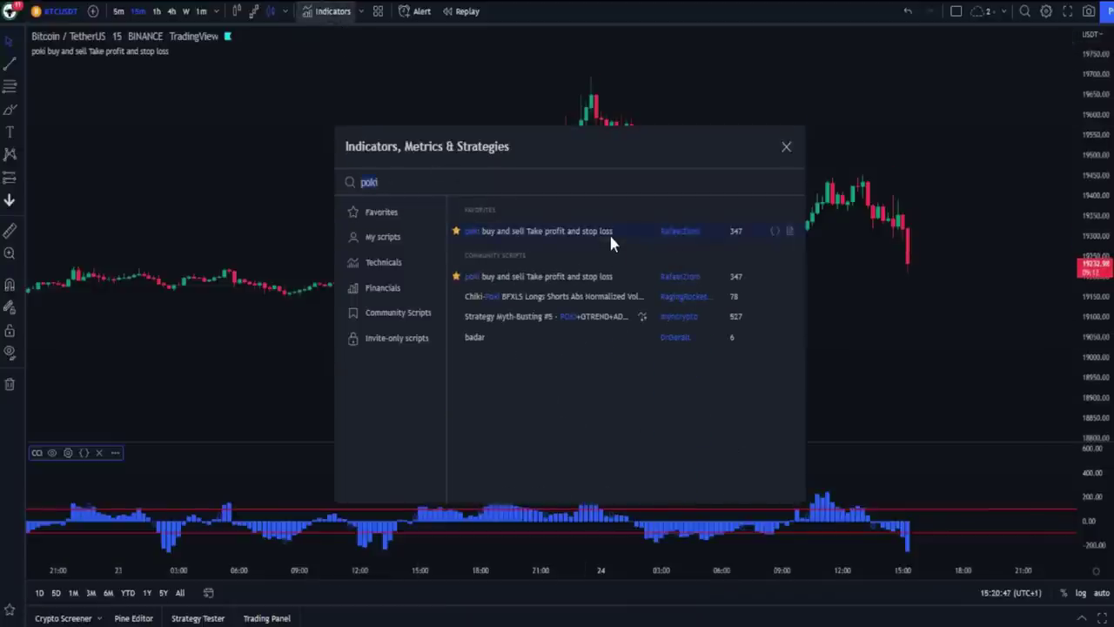
left_click(785, 148)
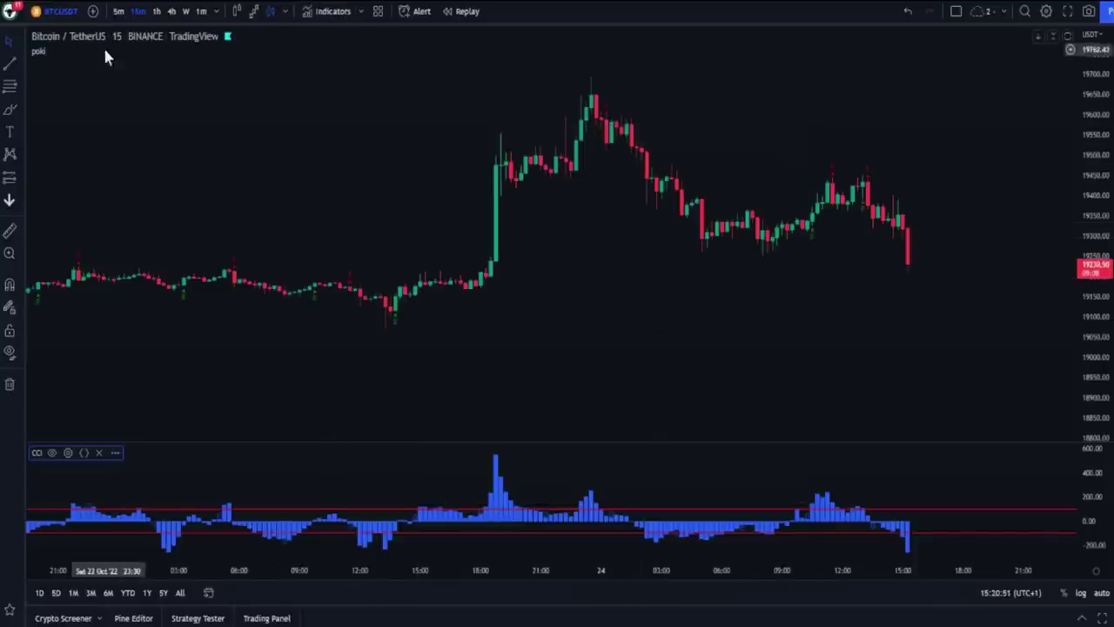
mouse_move(34, 52)
left_click(70, 51)
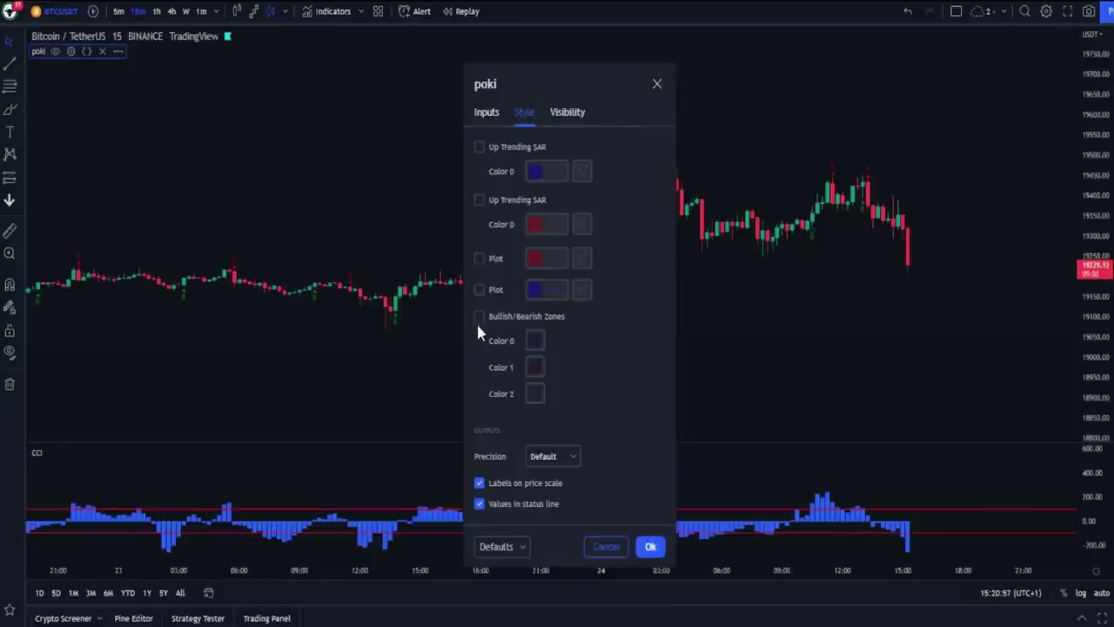
left_click(653, 546)
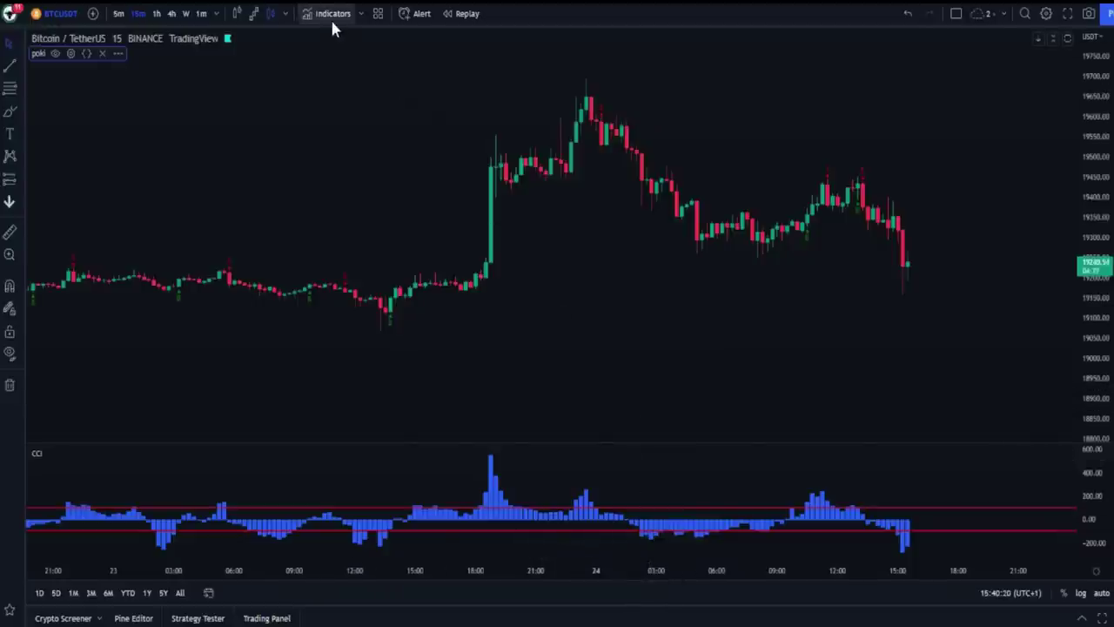
Add the Supertrend indicator and confirm its inputs of ATR Length 10 and Factor 3.
left_click(331, 21)
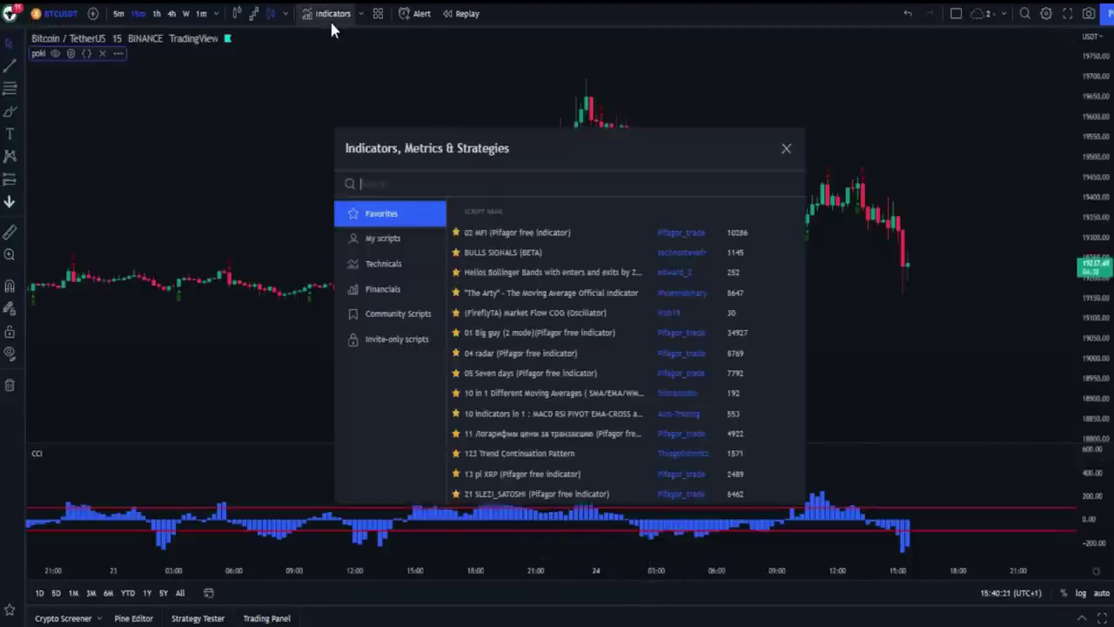
type("SUPERTREND")
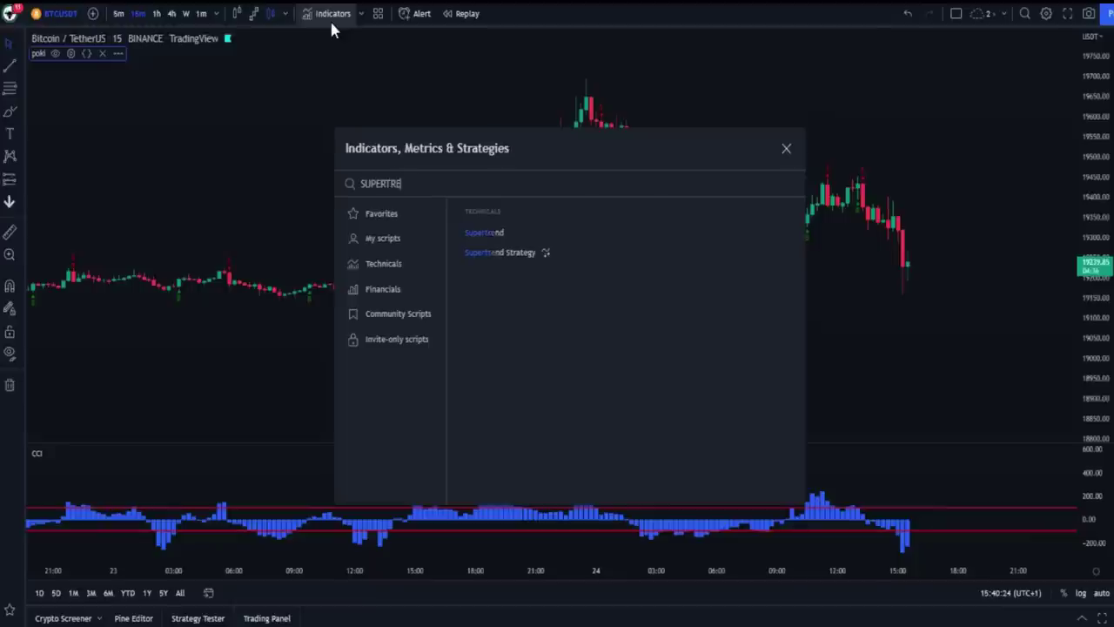
left_click(487, 232)
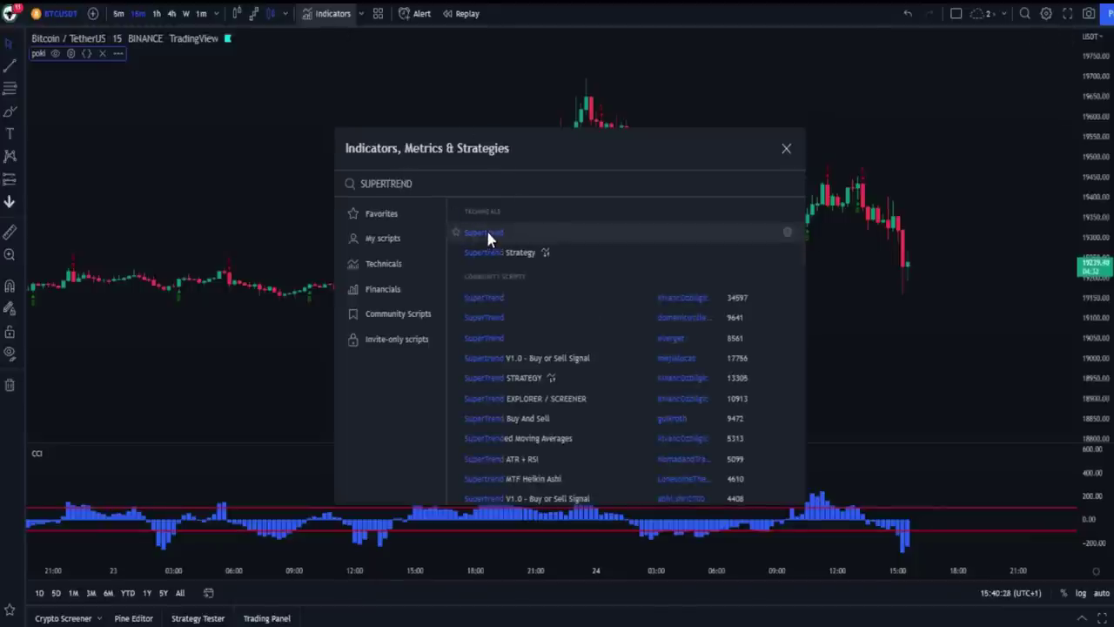
left_click(785, 151)
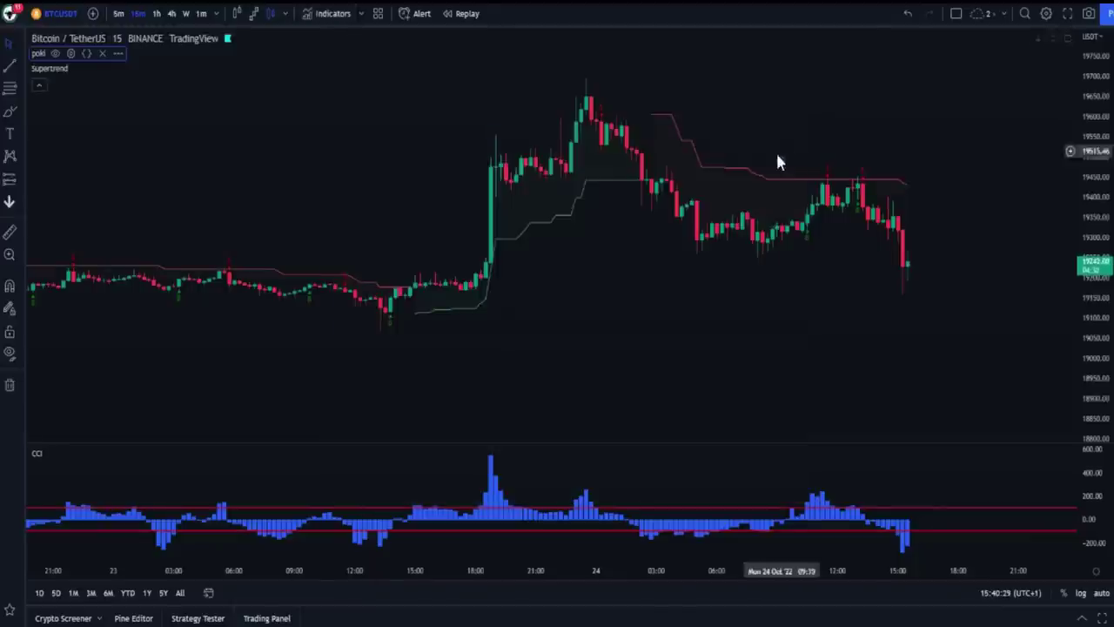
left_click(93, 68)
left_click(489, 178)
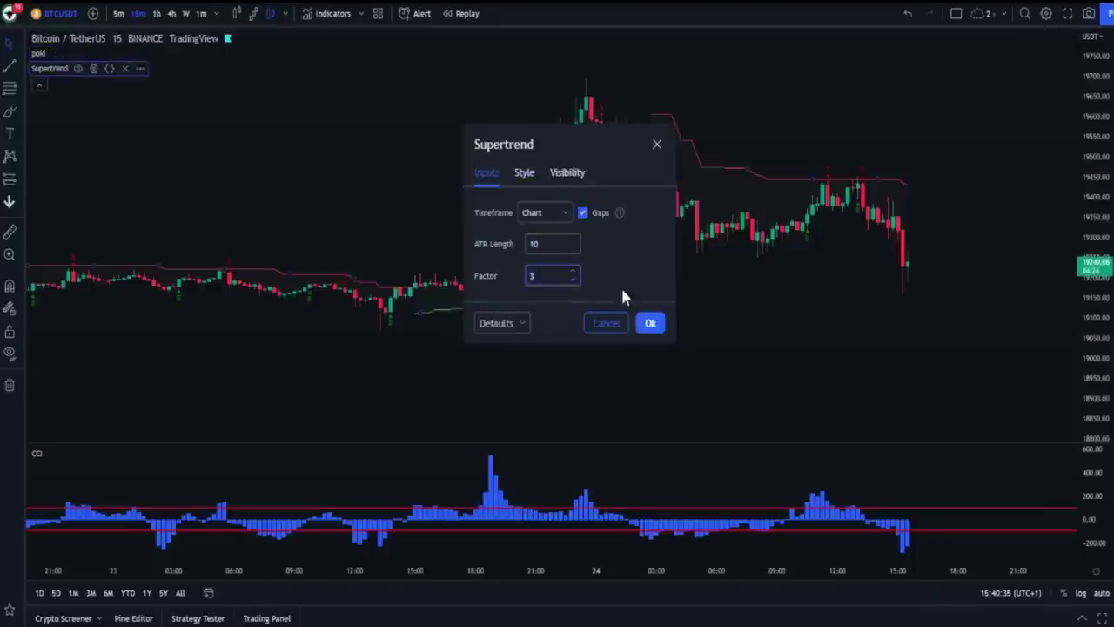
left_click(651, 324)
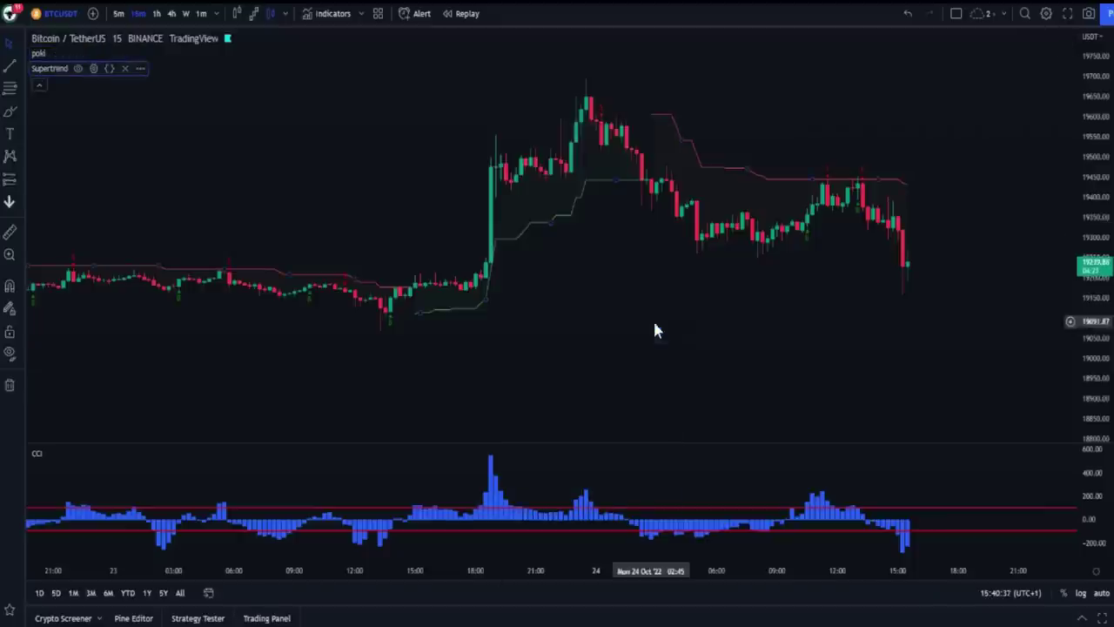
left_click(341, 16)
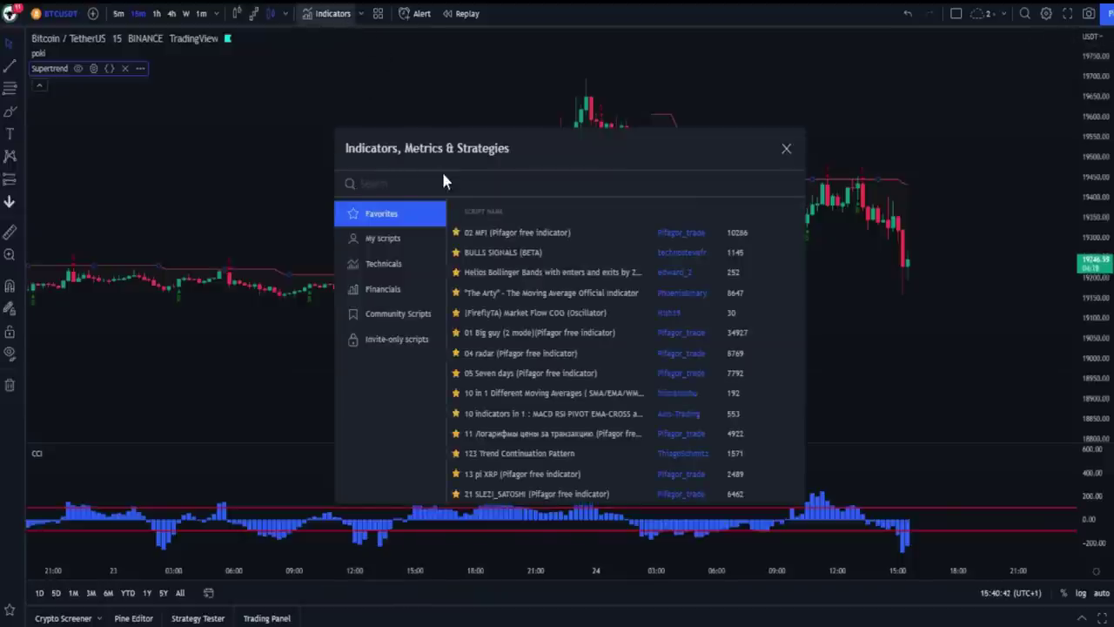
Add the '10 in 1 MAs' indicator, keeping MA 1 as a 50-period EMA.
type("EMA 50")
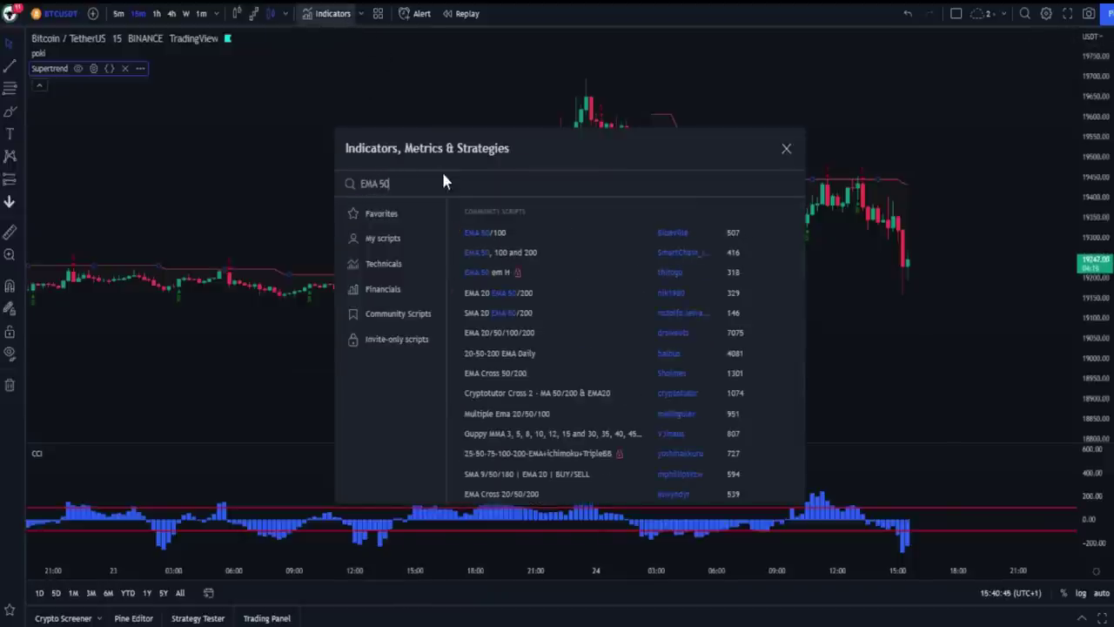
key("BackSpace")
key("BackSpace")
key("BackSpace")
key("BackSpace")
key("BackSpace")
key("BackSpace")
type("10 IN 1")
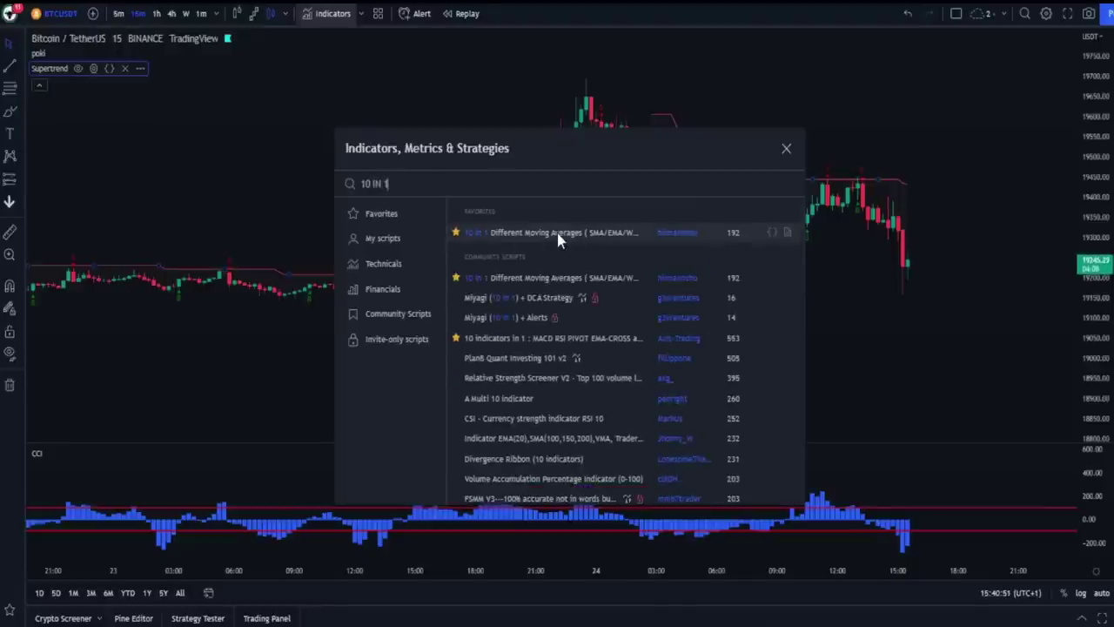
left_click(510, 233)
left_click(784, 149)
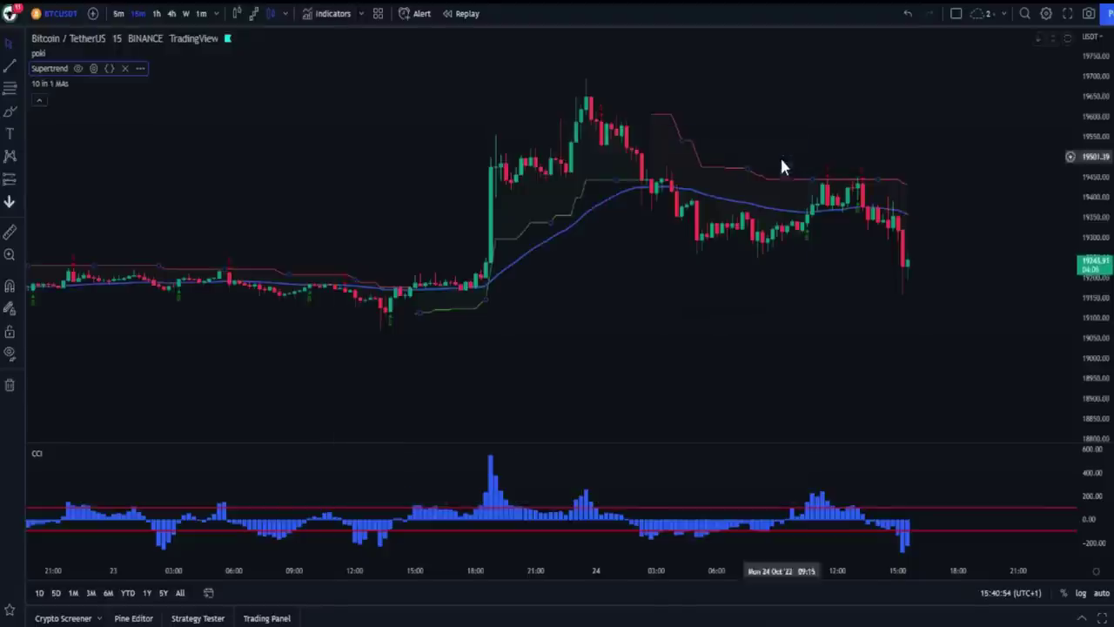
left_click(93, 83)
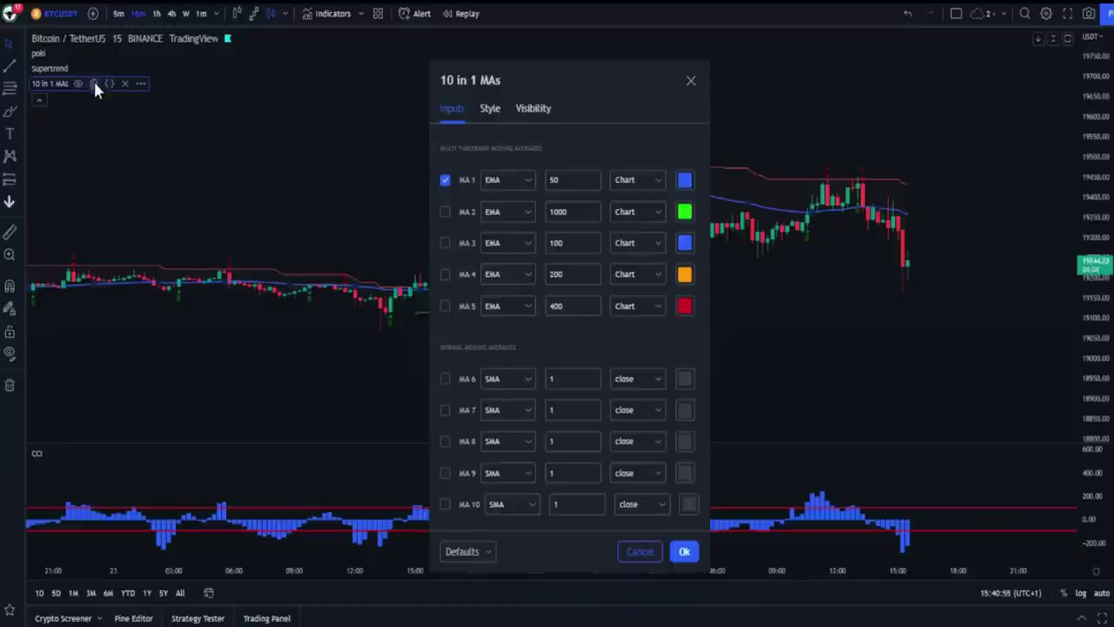
left_click(526, 181)
left_click(526, 179)
left_click(684, 551)
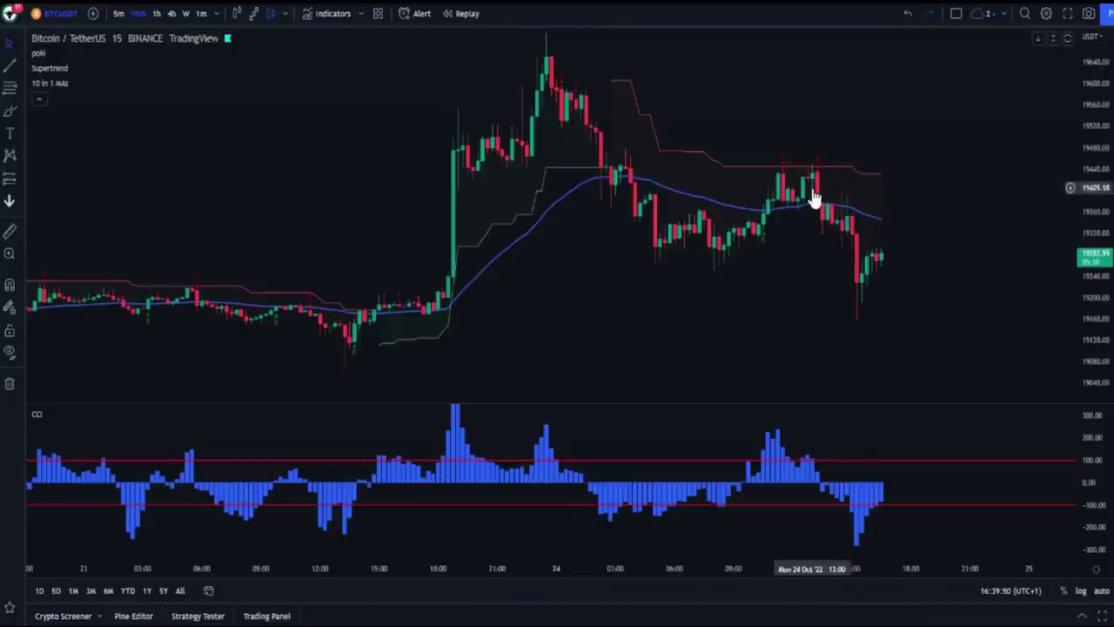
left_click_drag(523, 299, 878, 261)
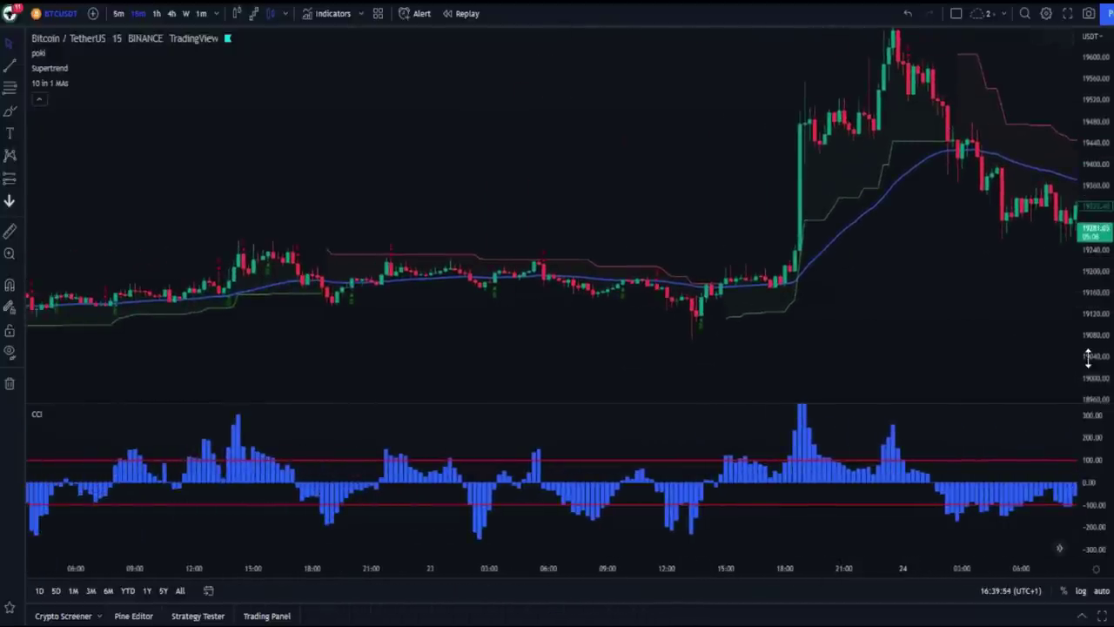
scroll(946, 352, "up", 2)
scroll(947, 352, "up", 2)
left_click_drag(771, 352, 900, 238)
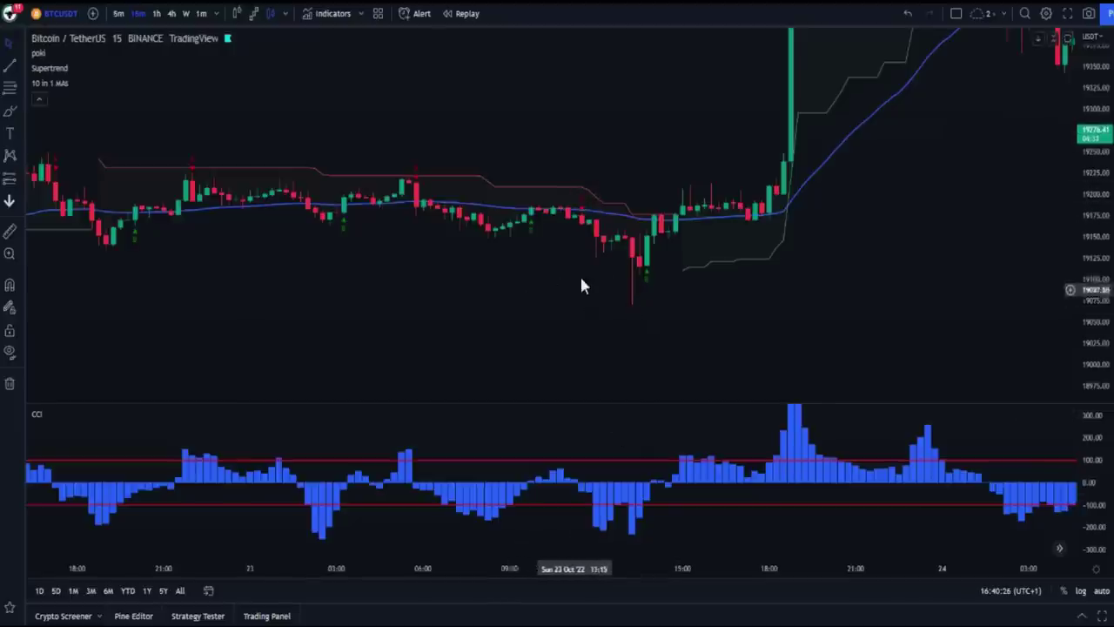
left_click_drag(575, 293, 731, 299)
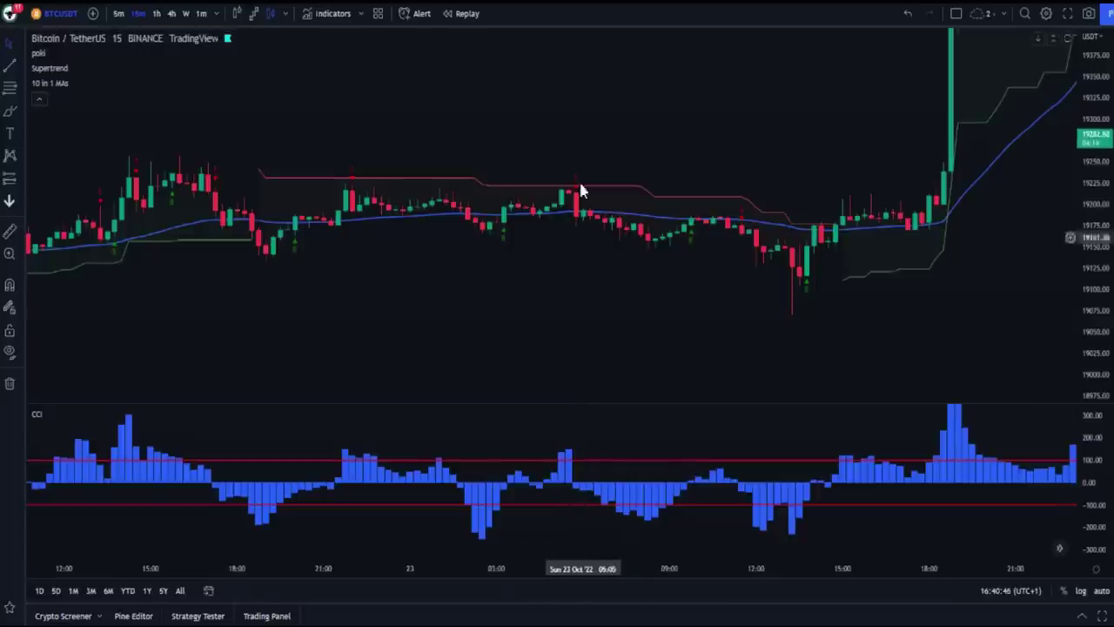
left_click_drag(469, 304, 594, 311)
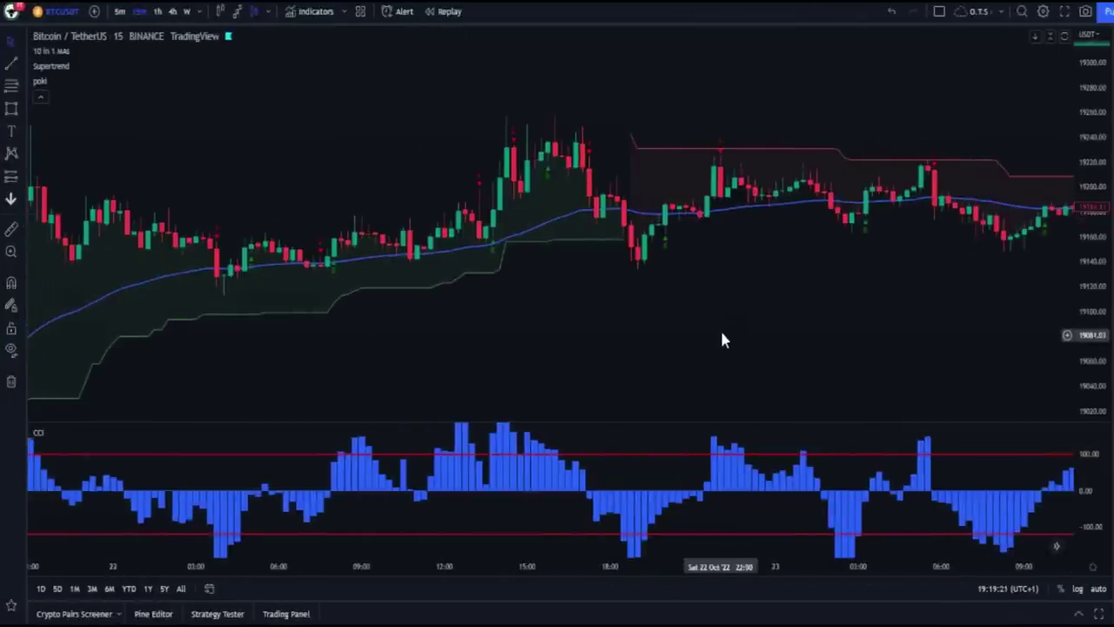
Switch the cursor to the Cross crosshair and pan back to earlier candles.
left_click(20, 39)
left_click(54, 45)
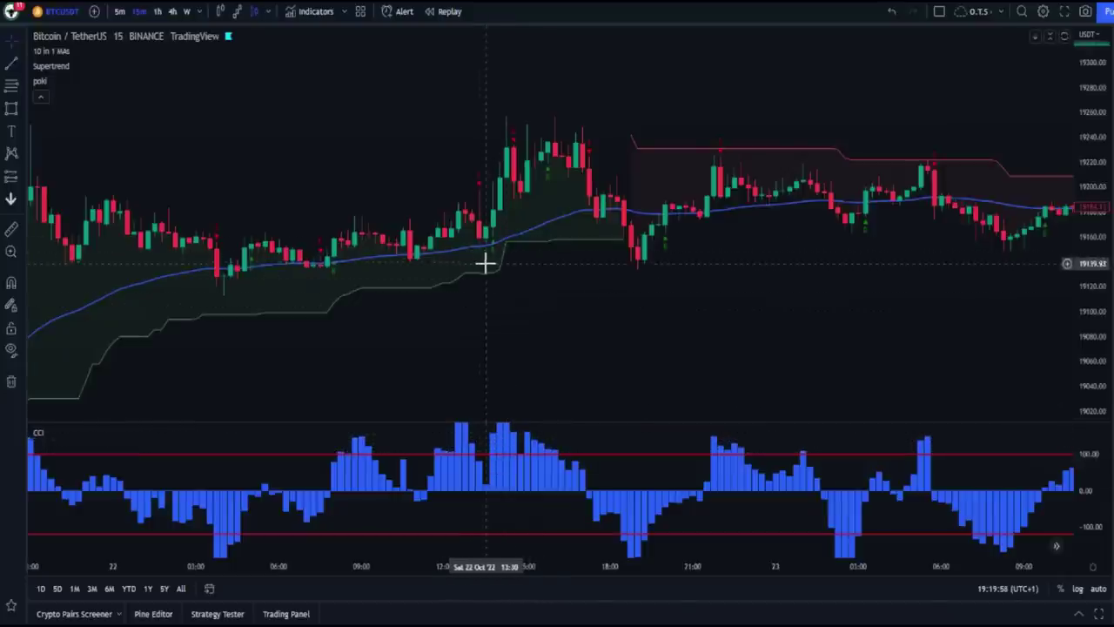
left_click_drag(468, 313, 577, 308)
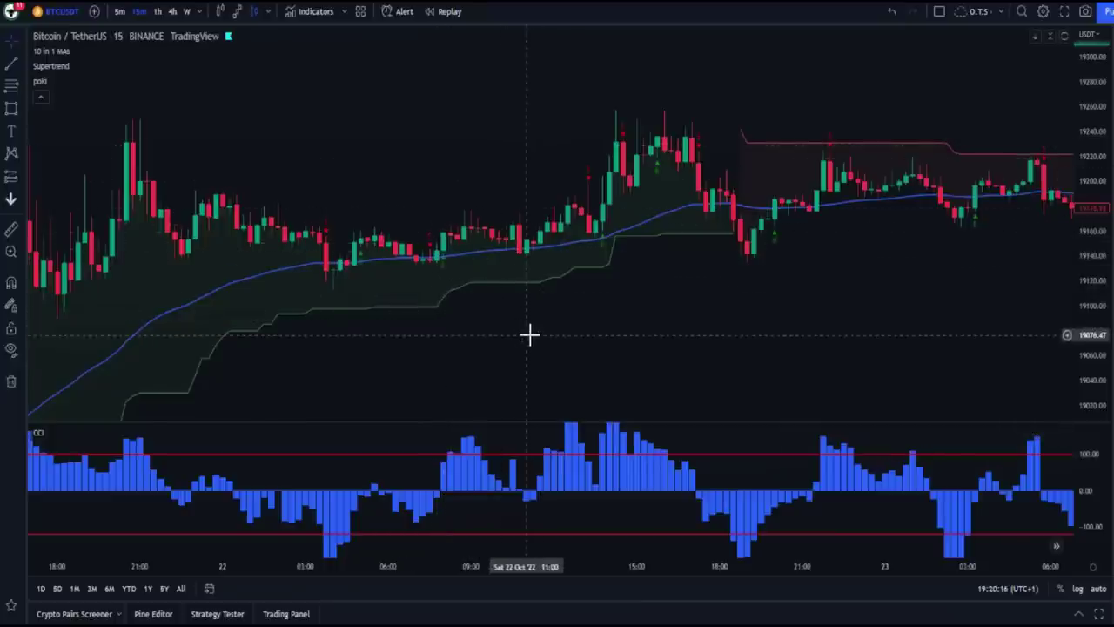
left_click_drag(529, 333, 626, 321)
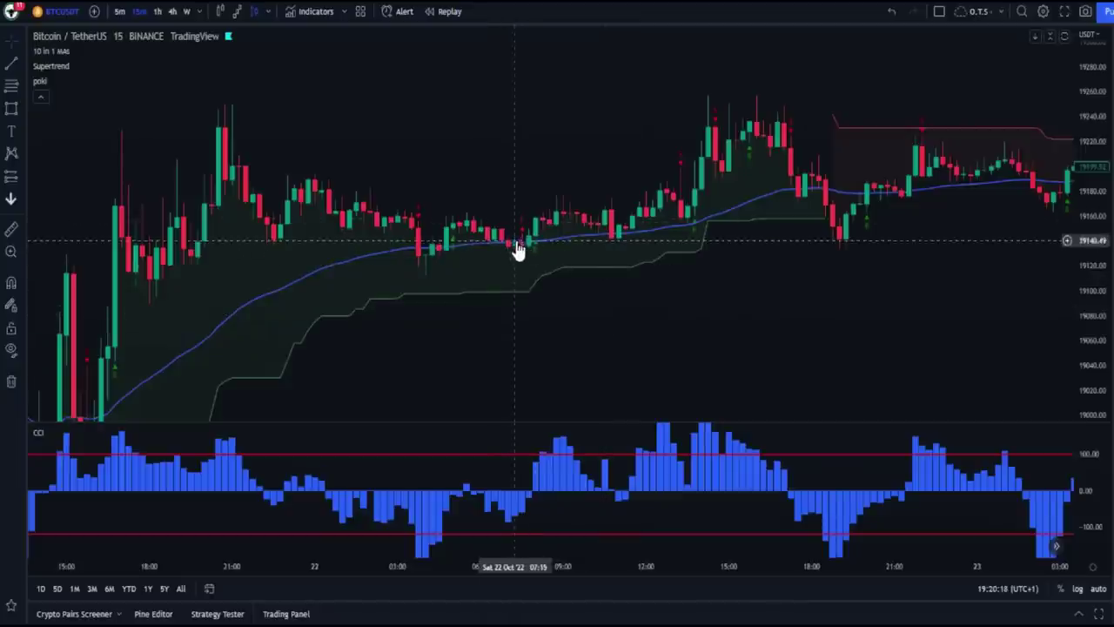
left_click_drag(470, 327, 547, 323)
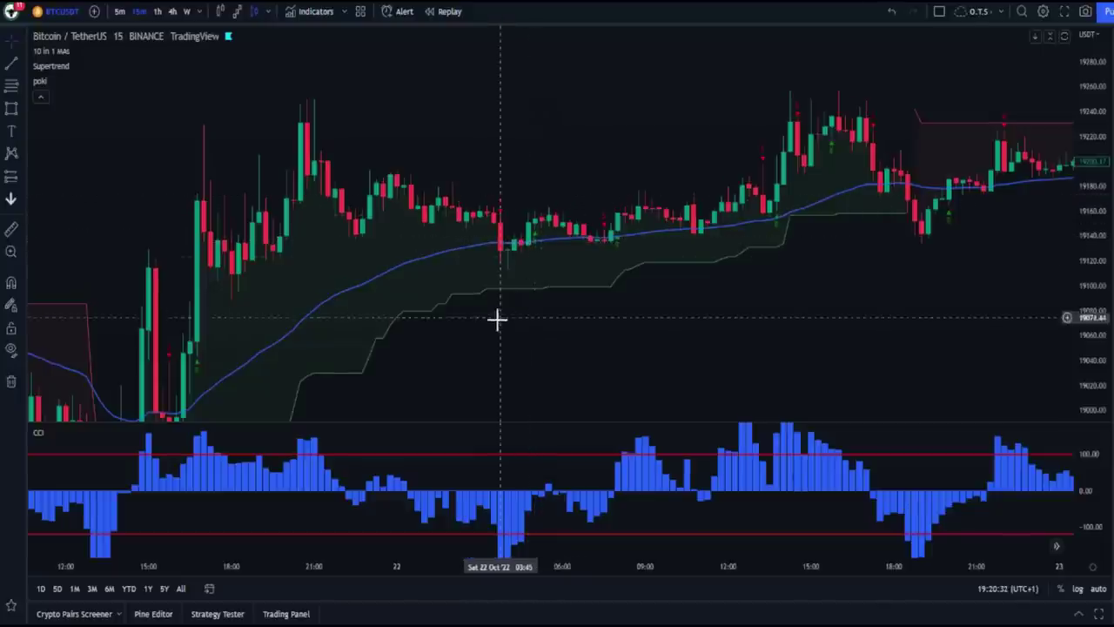
left_click_drag(497, 319, 653, 259)
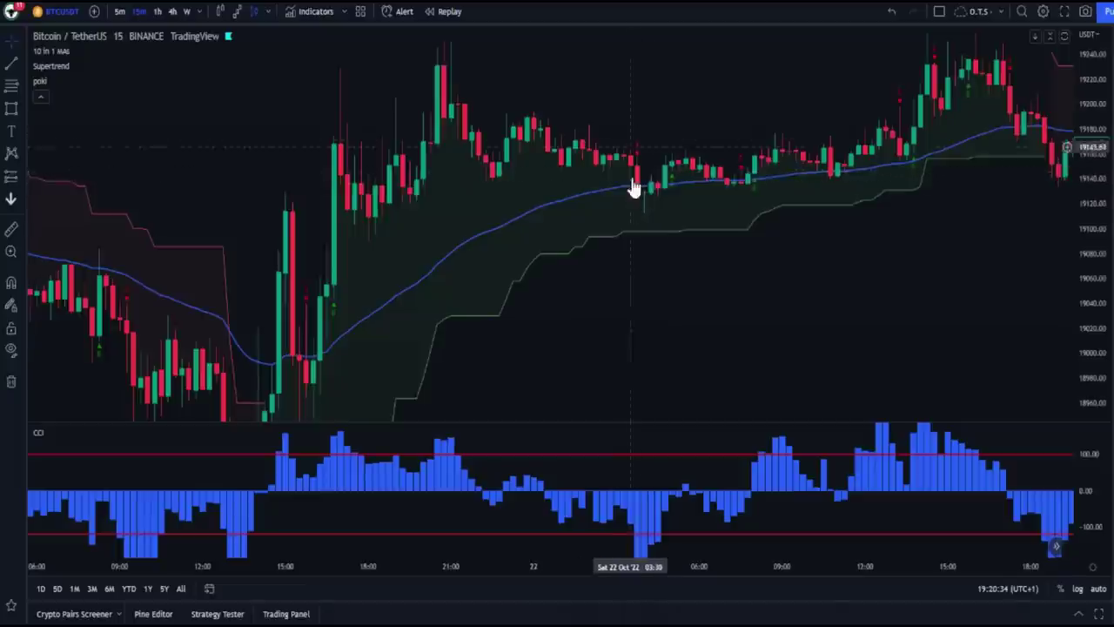
left_click_drag(638, 188, 779, 253)
left_click_drag(1110, 257, 825, 345)
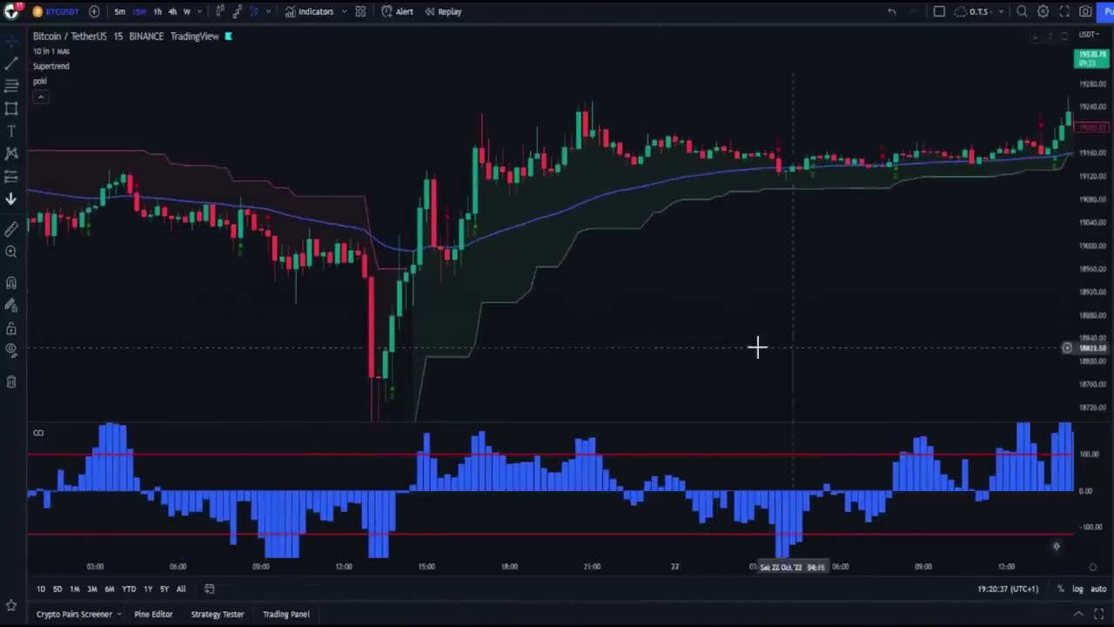
left_click_drag(613, 319, 687, 318)
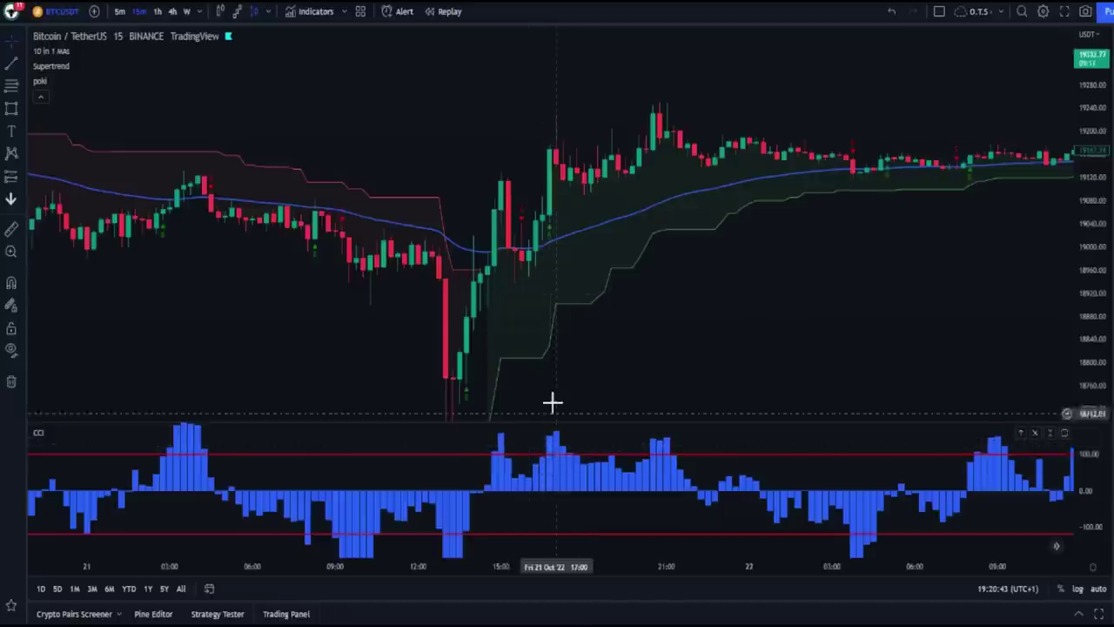
left_click_drag(576, 376, 619, 206)
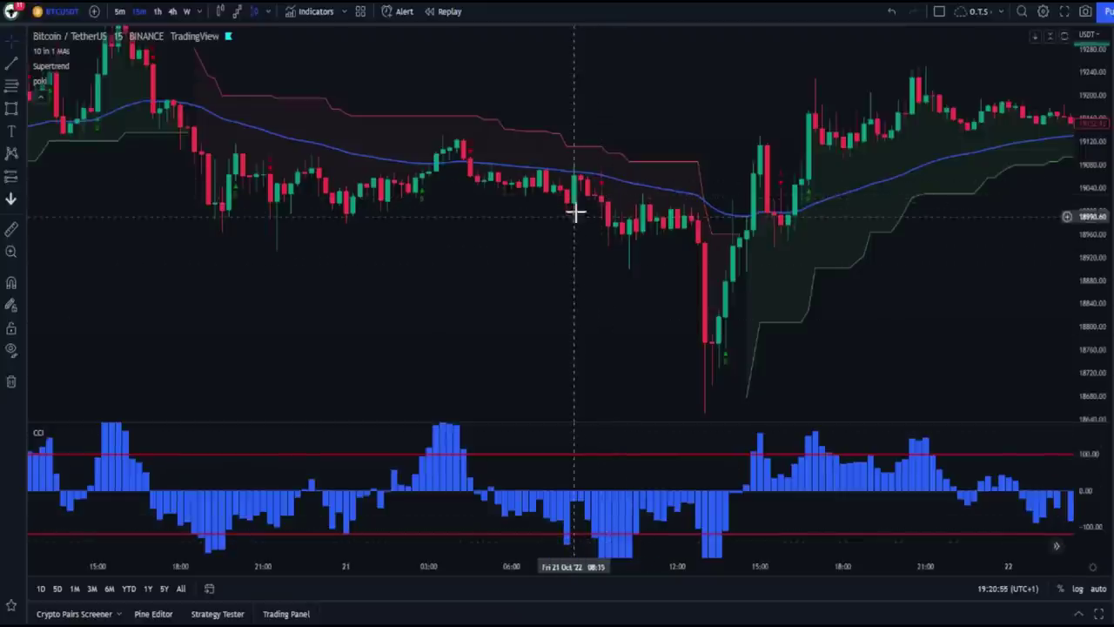
left_click_drag(569, 206, 622, 252)
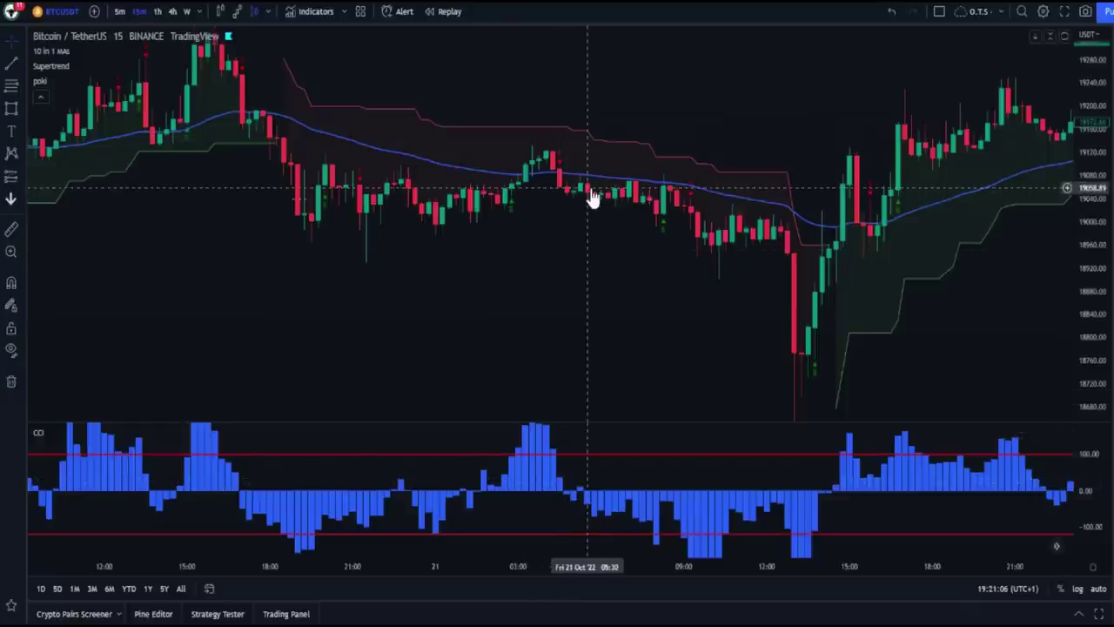
left_click_drag(539, 228, 642, 199)
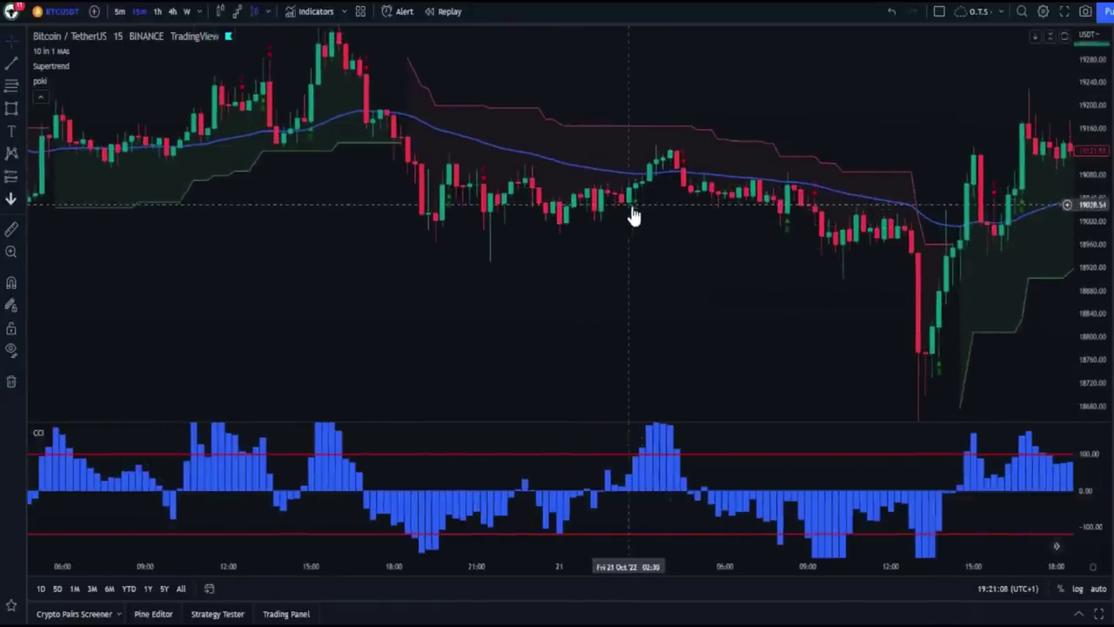
left_click_drag(622, 264, 599, 236)
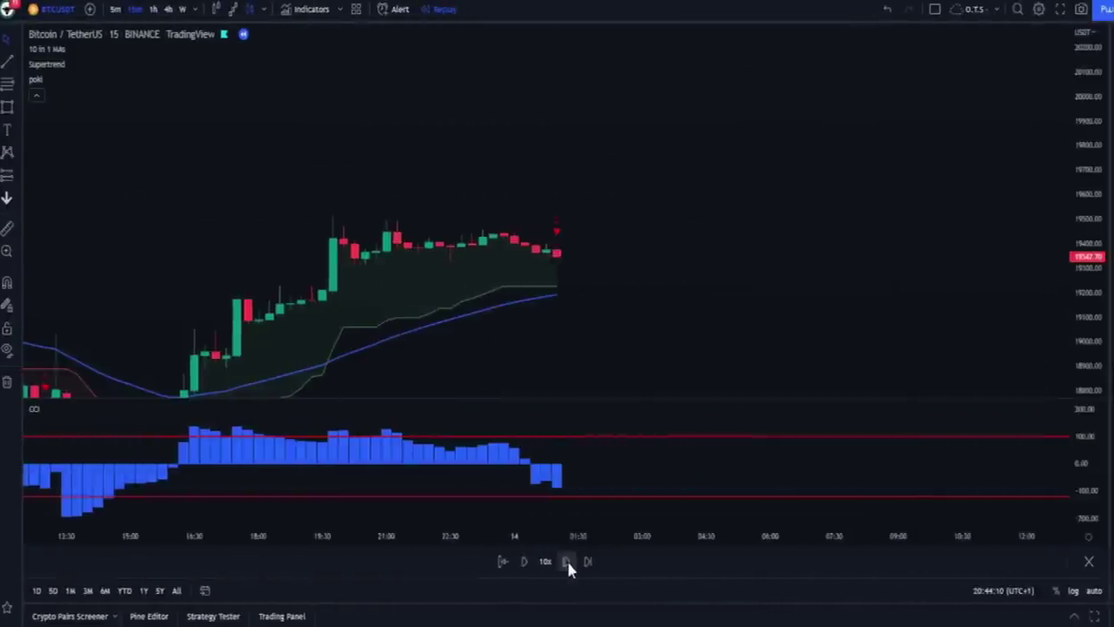
Step the replay two bars, then place a long position with raised stop-loss and take-profit.
left_click(567, 560)
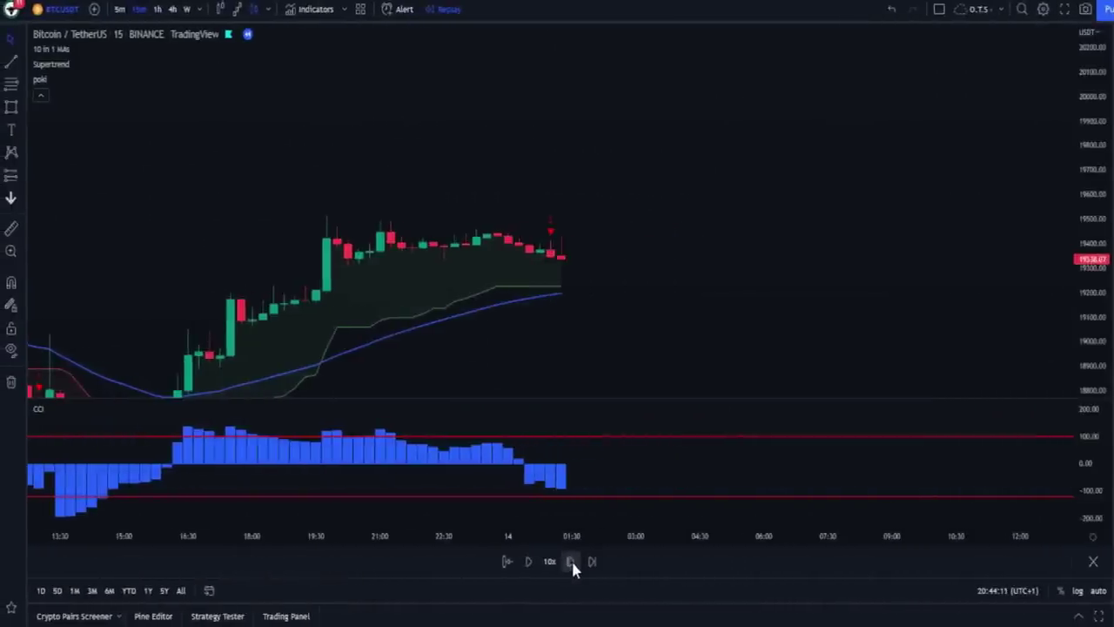
left_click(571, 561)
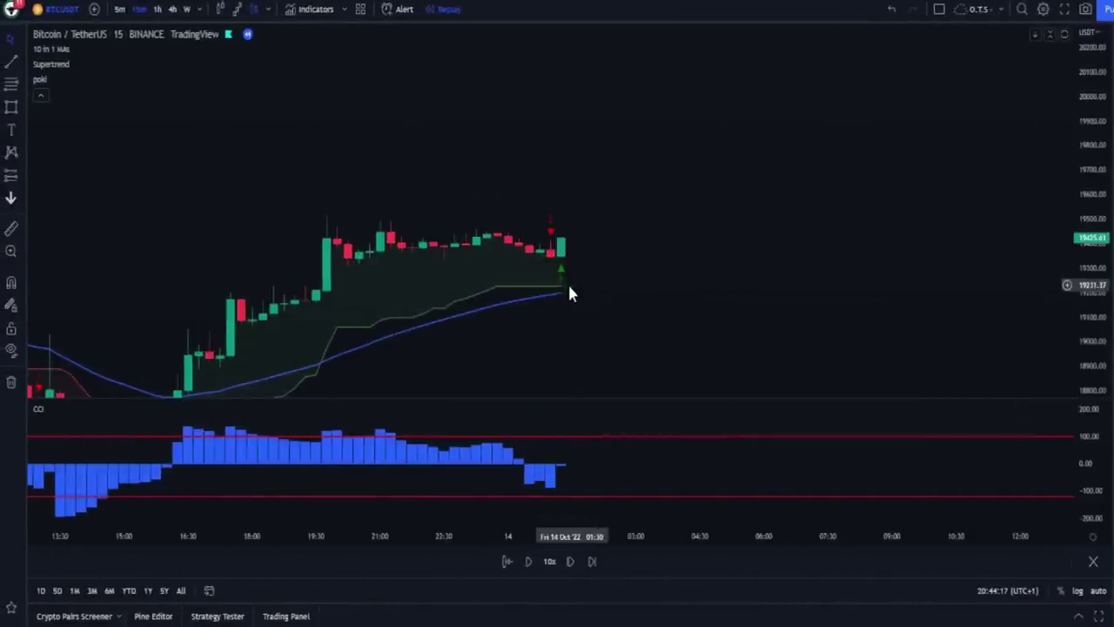
left_click(11, 175)
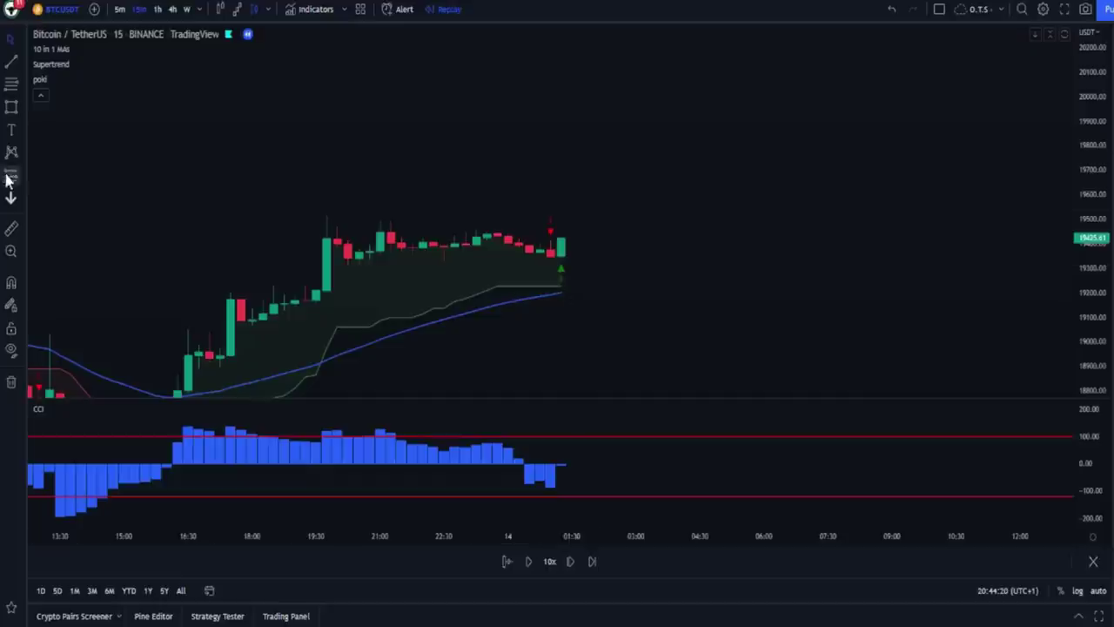
left_click(561, 238)
left_click_drag(560, 302, 538, 299)
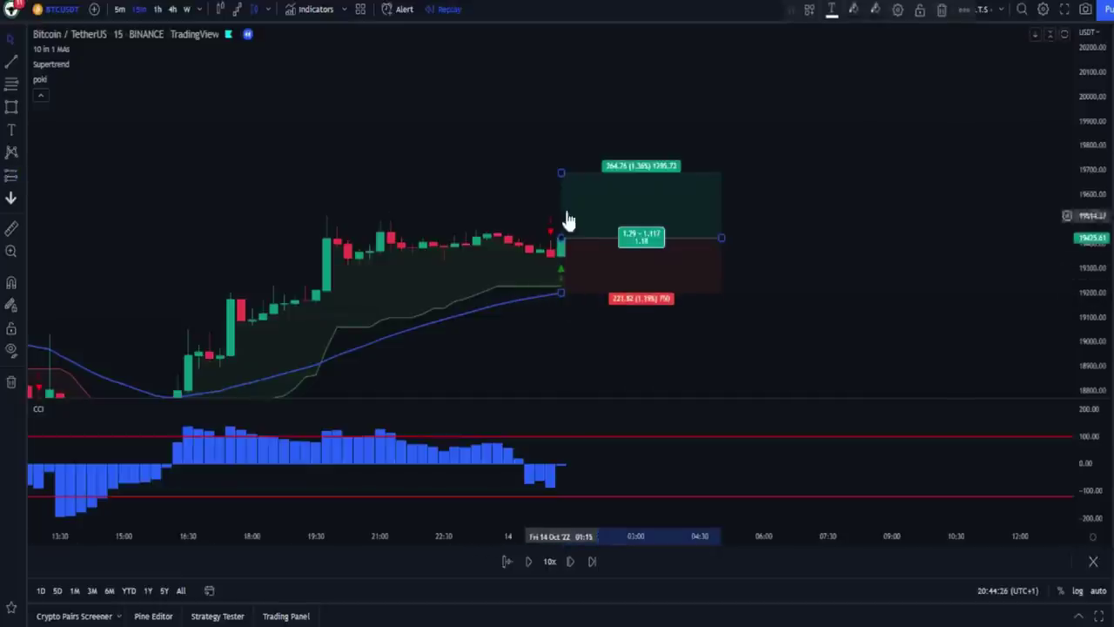
left_click_drag(561, 173, 561, 158)
left_click(822, 297)
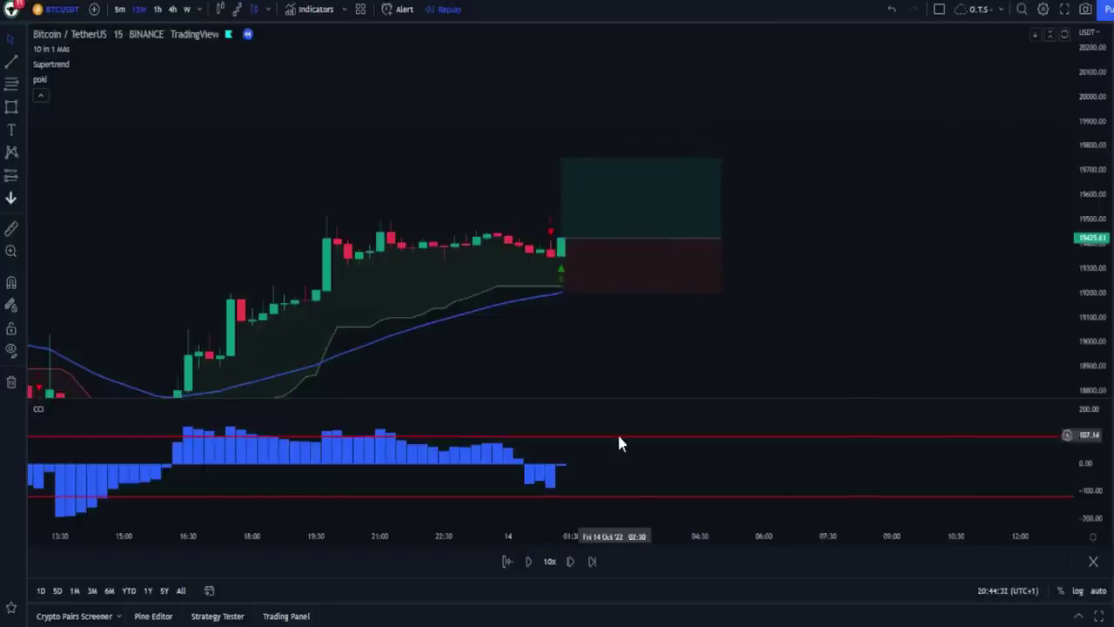
Advance the replay five bars to watch the long trade play out.
left_click(570, 561)
left_click(570, 561)
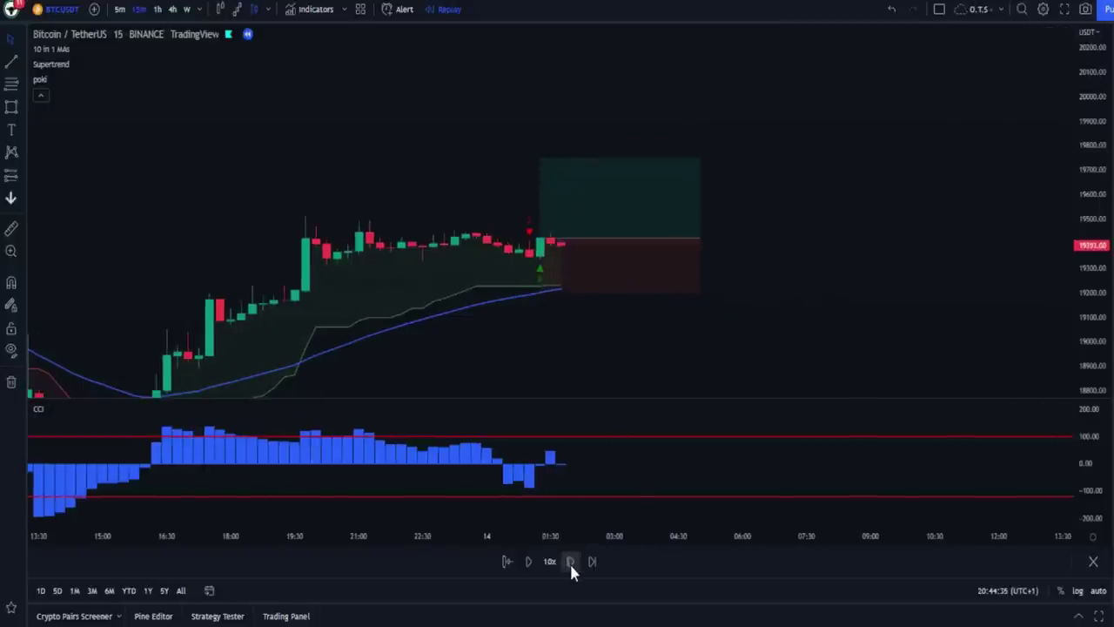
left_click(570, 561)
left_click(571, 561)
left_click(570, 562)
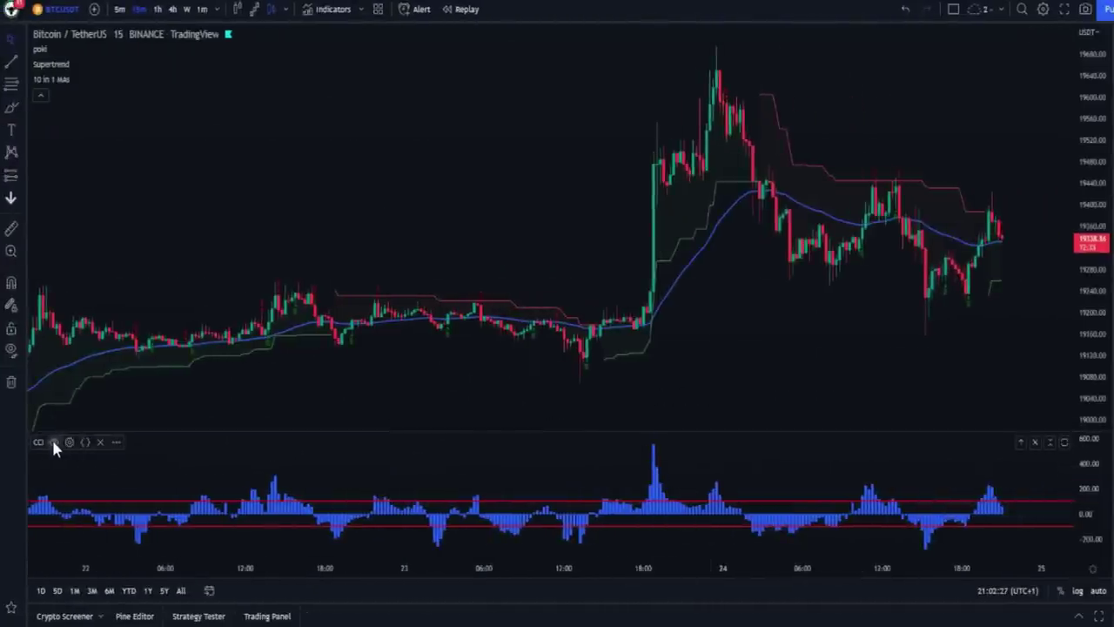
Change the CCI Upper Band to 125 and Lower Band to -125.
left_click(70, 442)
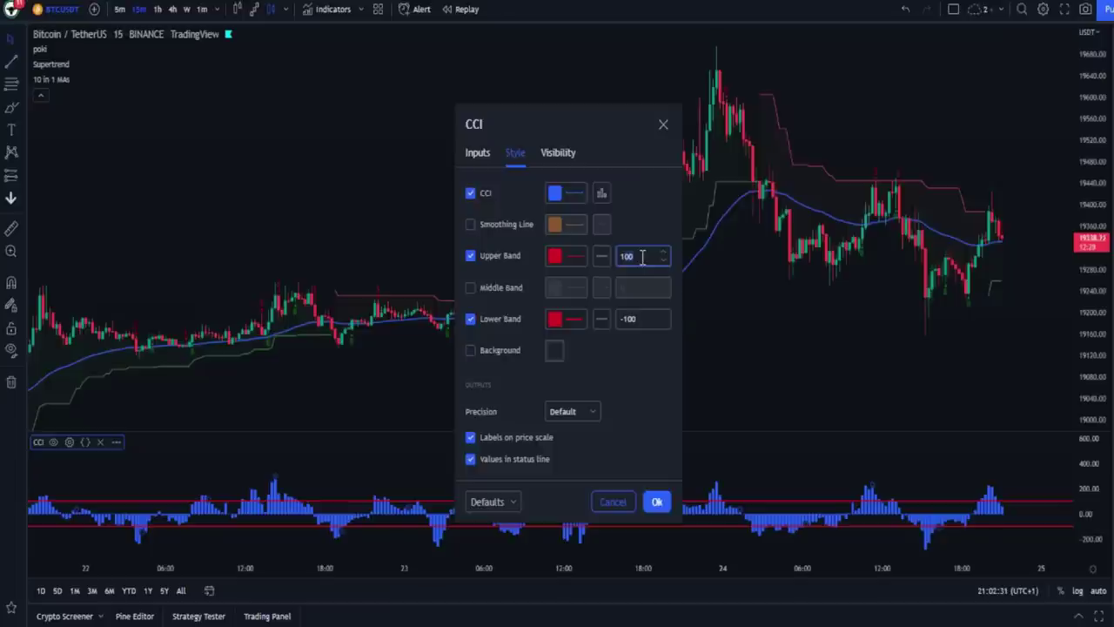
left_click(635, 322)
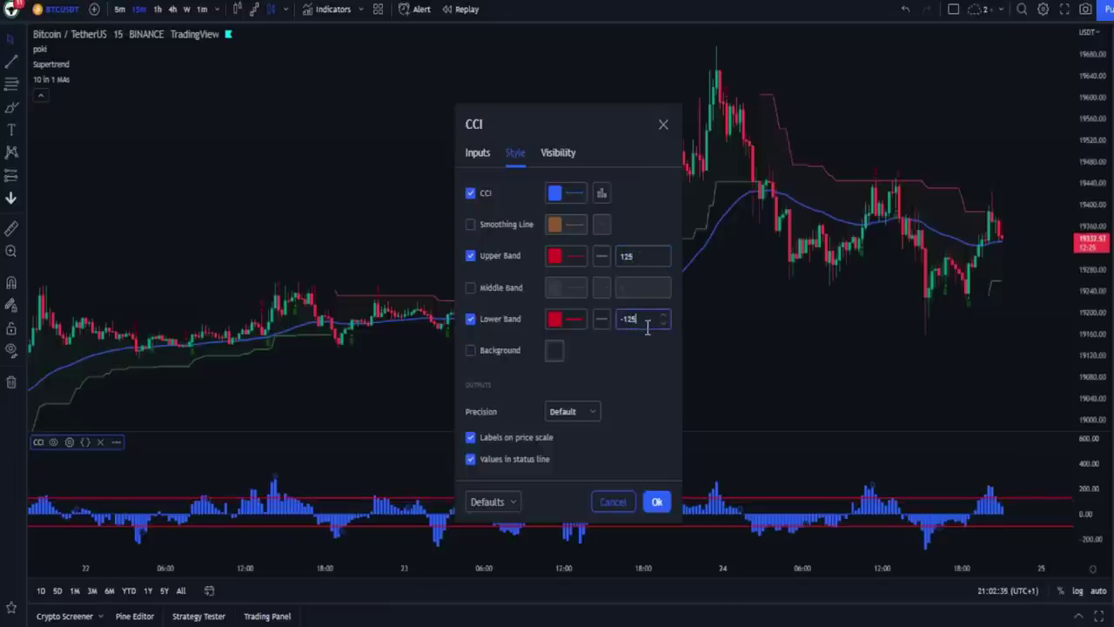
left_click(657, 501)
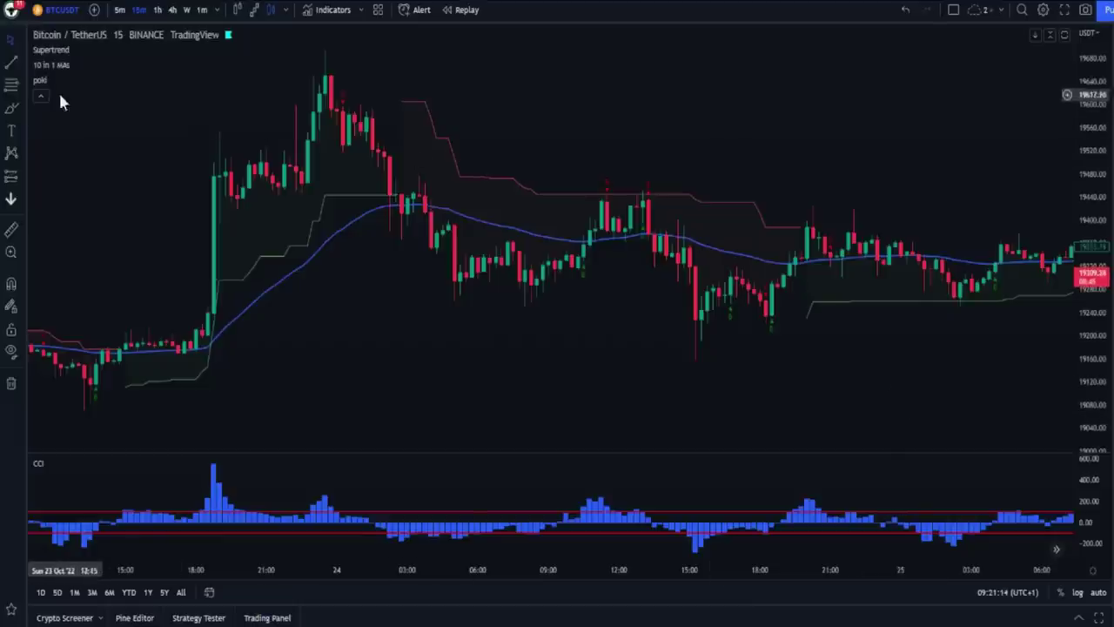
Remove the poki indicator and add Engulfing - Bearish and Engulfing - Bullish.
mouse_move(73, 82)
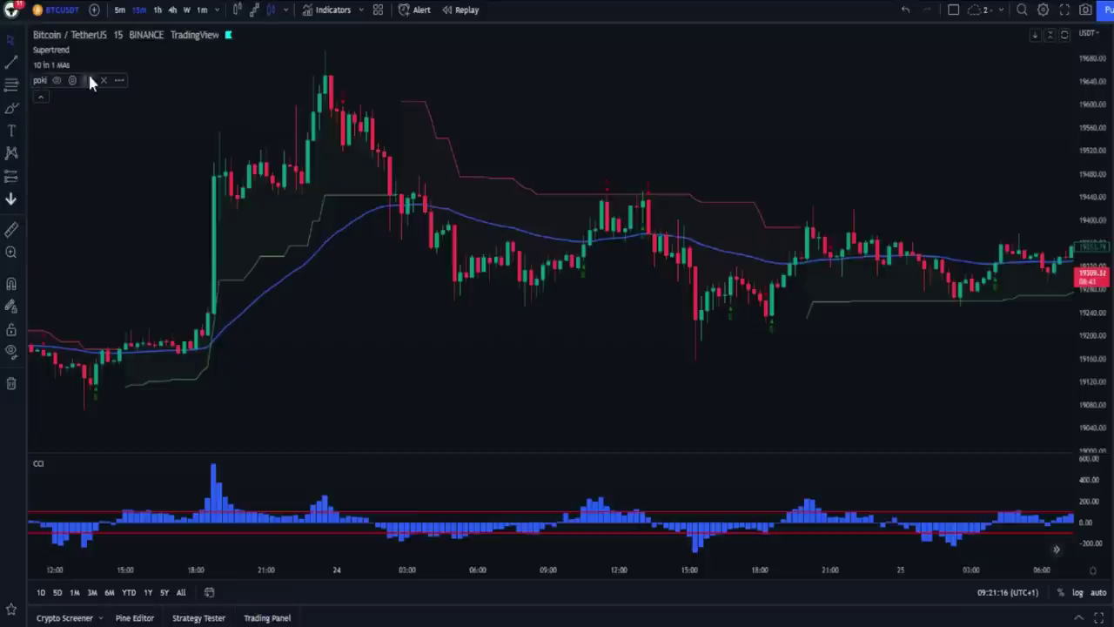
left_click(101, 80)
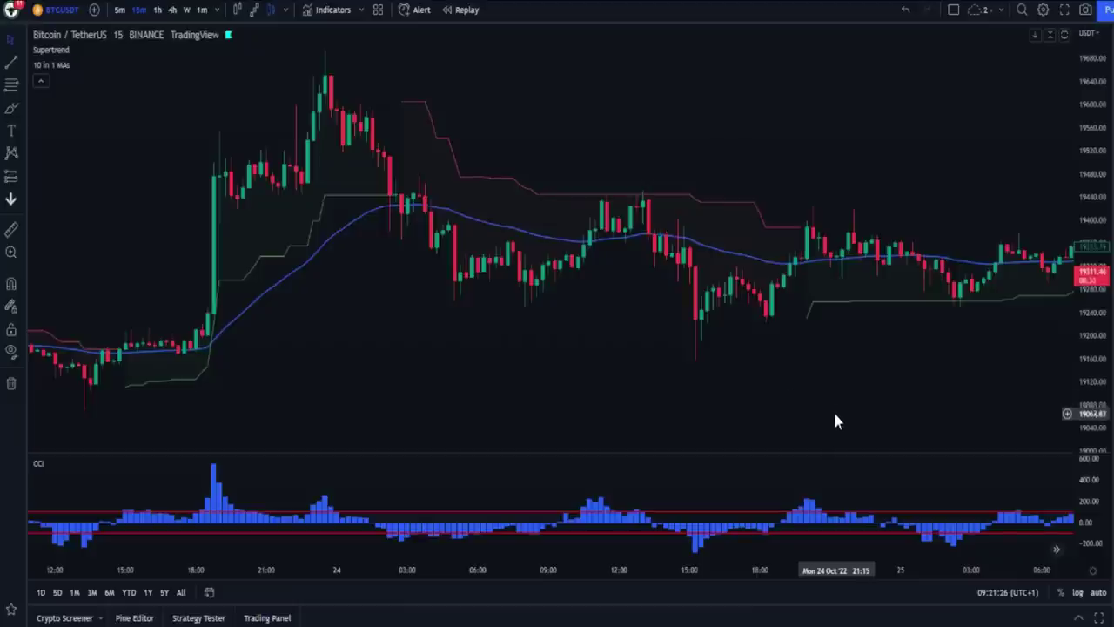
left_click(336, 19)
type("ENGU")
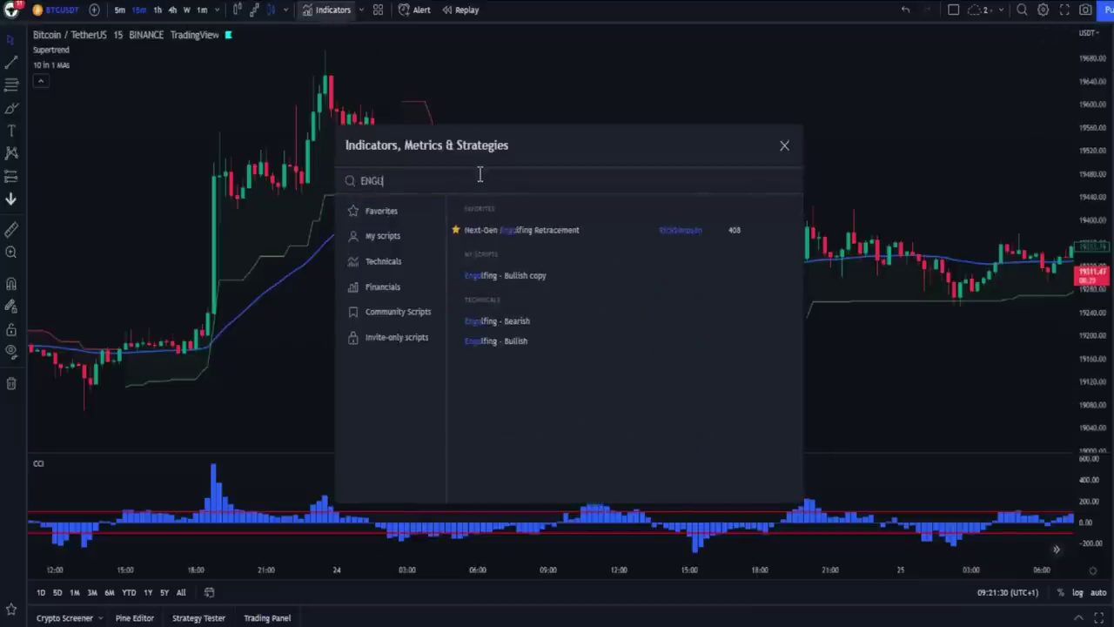
type("LFING")
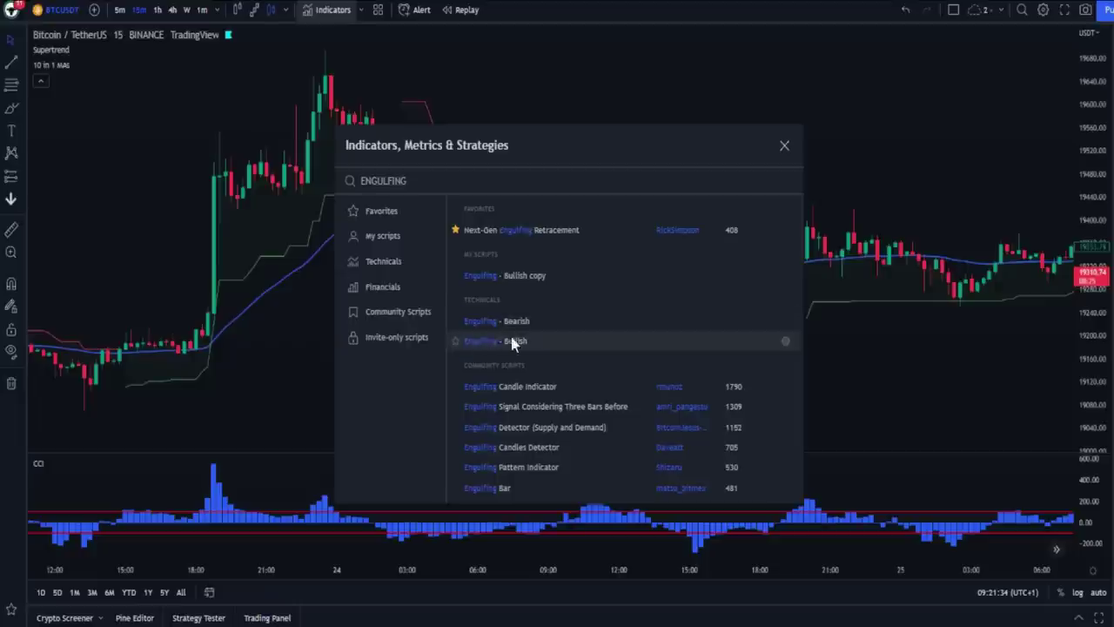
left_click(480, 320)
left_click(486, 339)
left_click(786, 146)
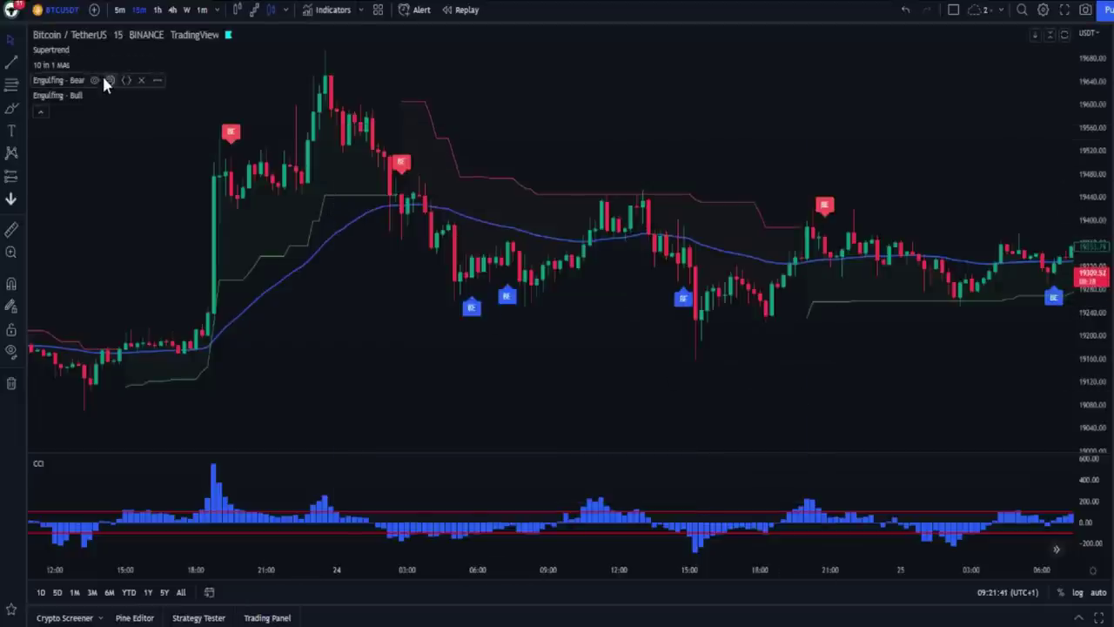
Set Detect Trend to No detection in the Engulfing - Bear inputs.
left_click(110, 80)
left_click(487, 221)
left_click(590, 262)
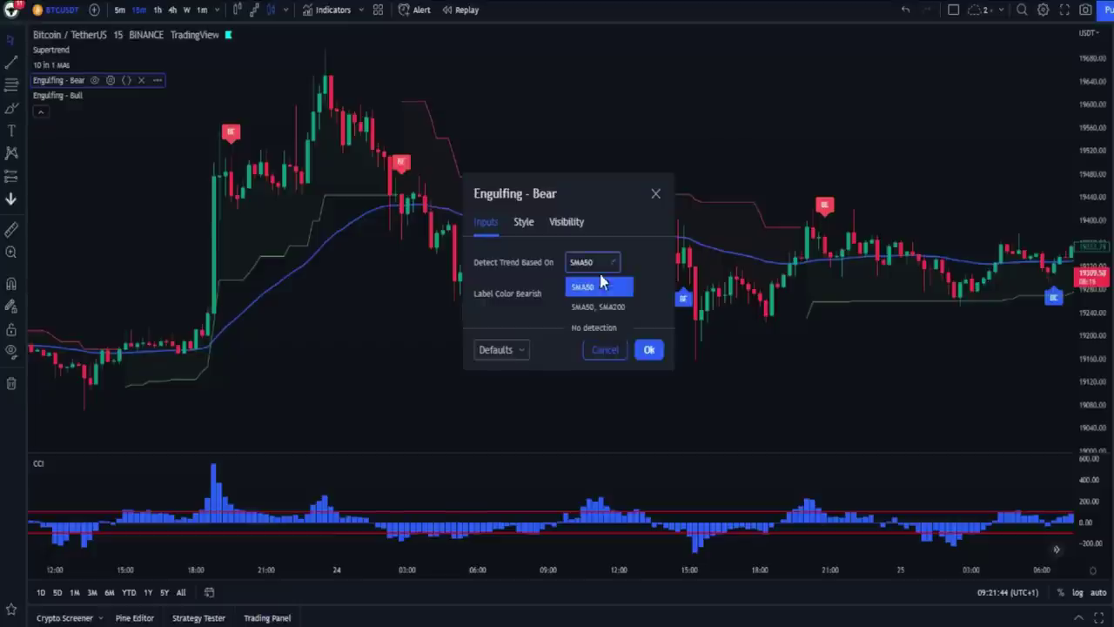
left_click(593, 328)
left_click(647, 348)
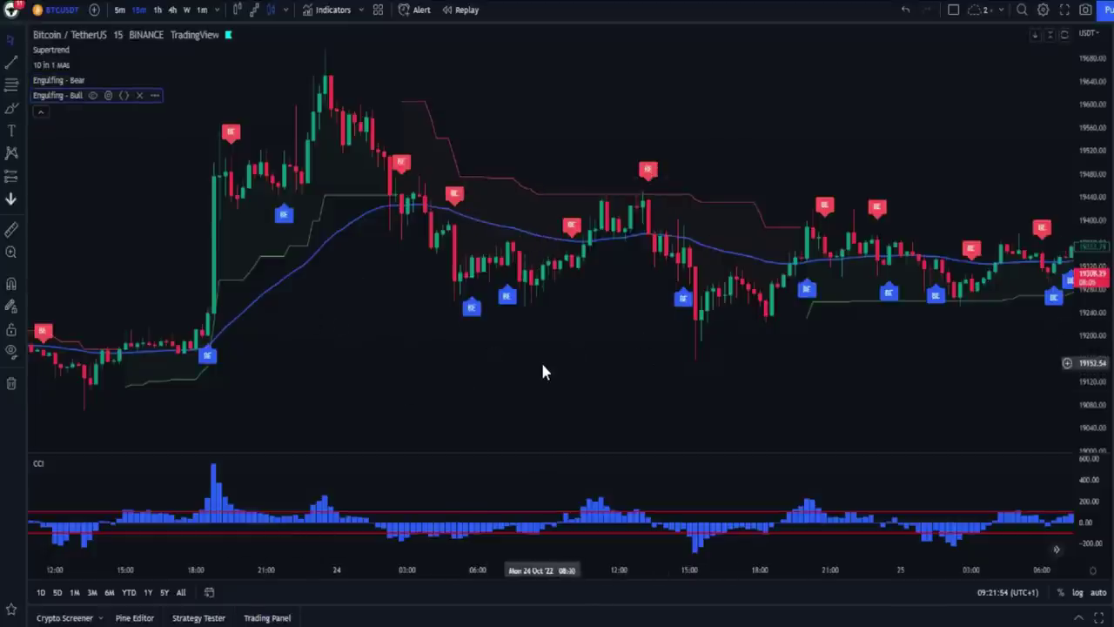
left_click_drag(458, 378, 766, 351)
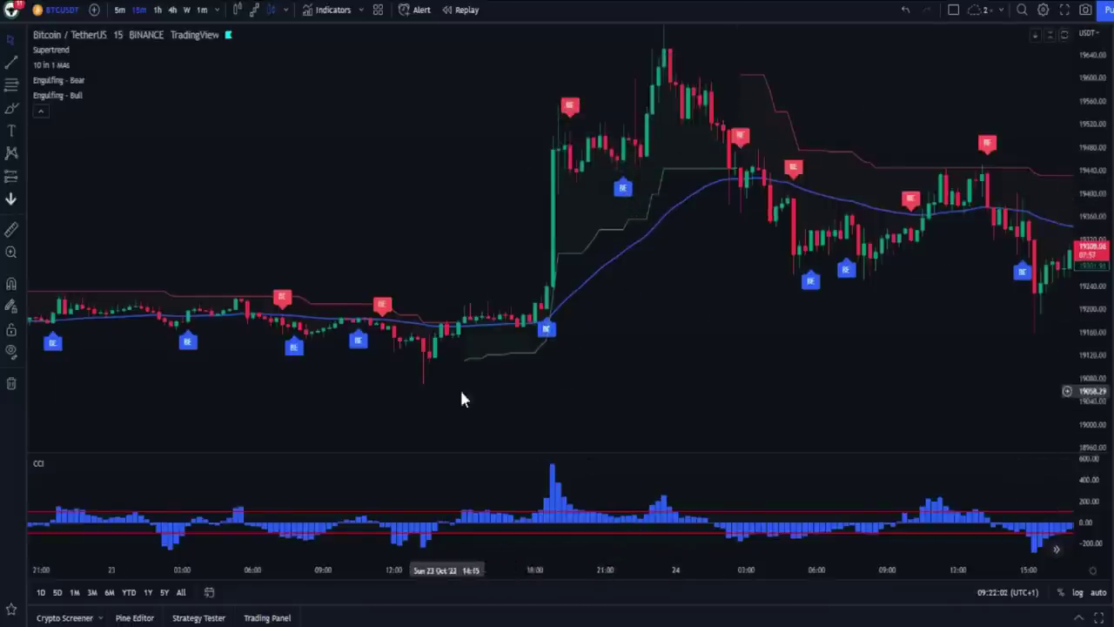
left_click_drag(459, 398, 614, 318)
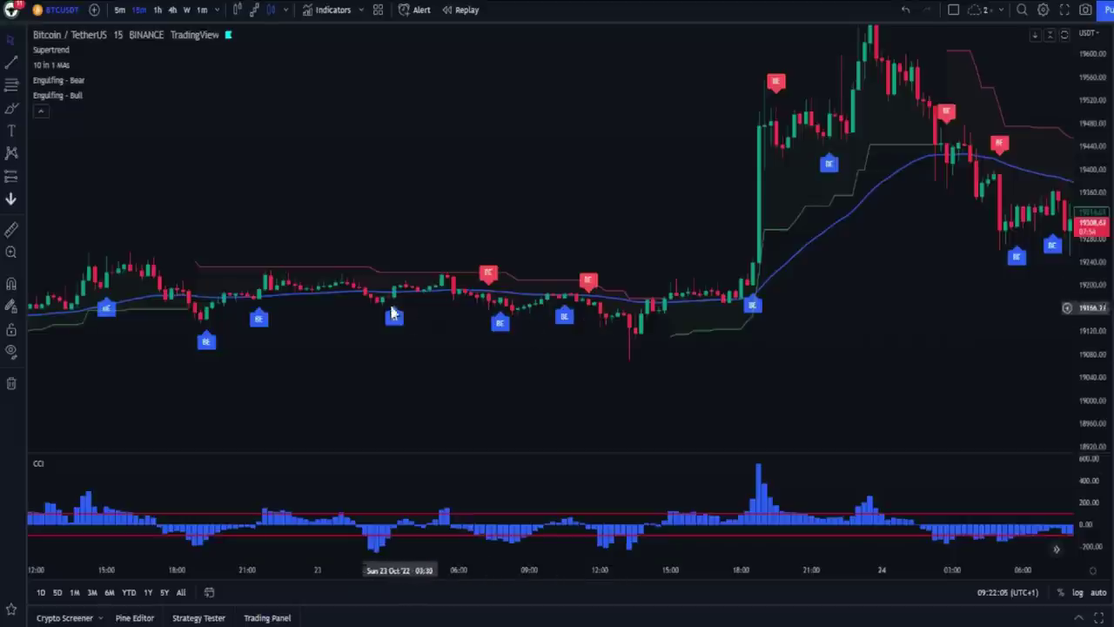
left_click_drag(365, 335, 646, 318)
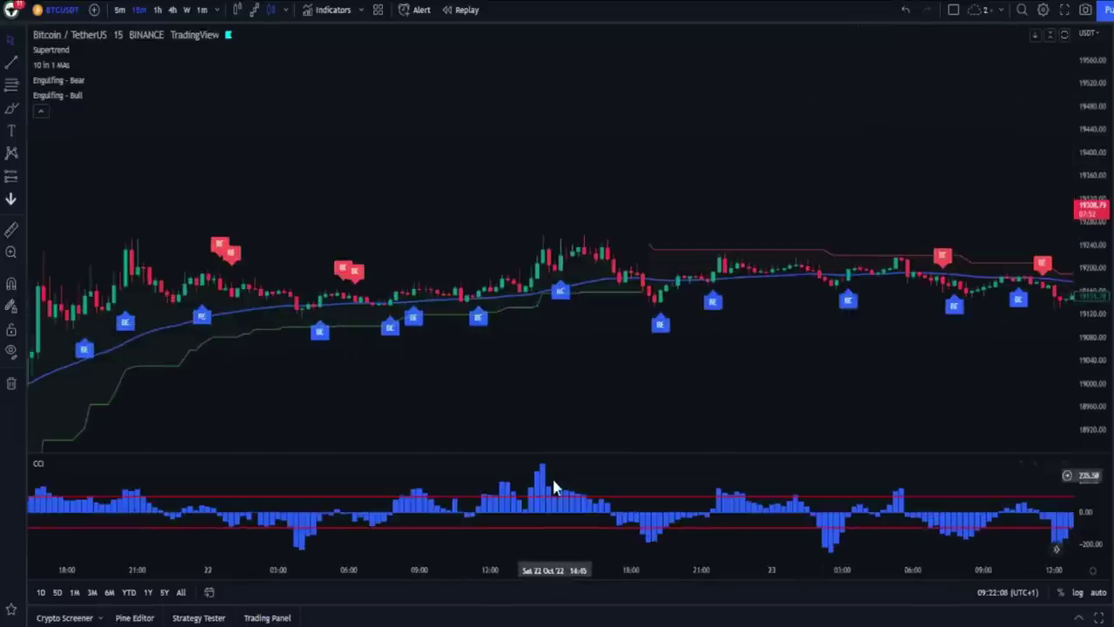
left_click_drag(321, 338, 883, 222)
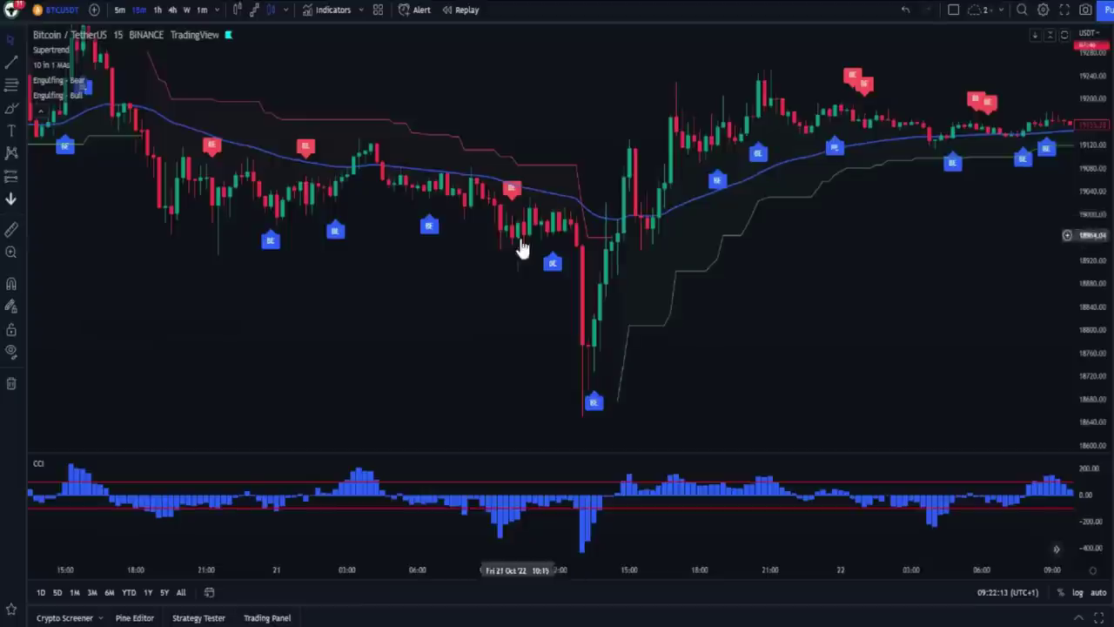
key("slash")
type("QQE SIGNAL")
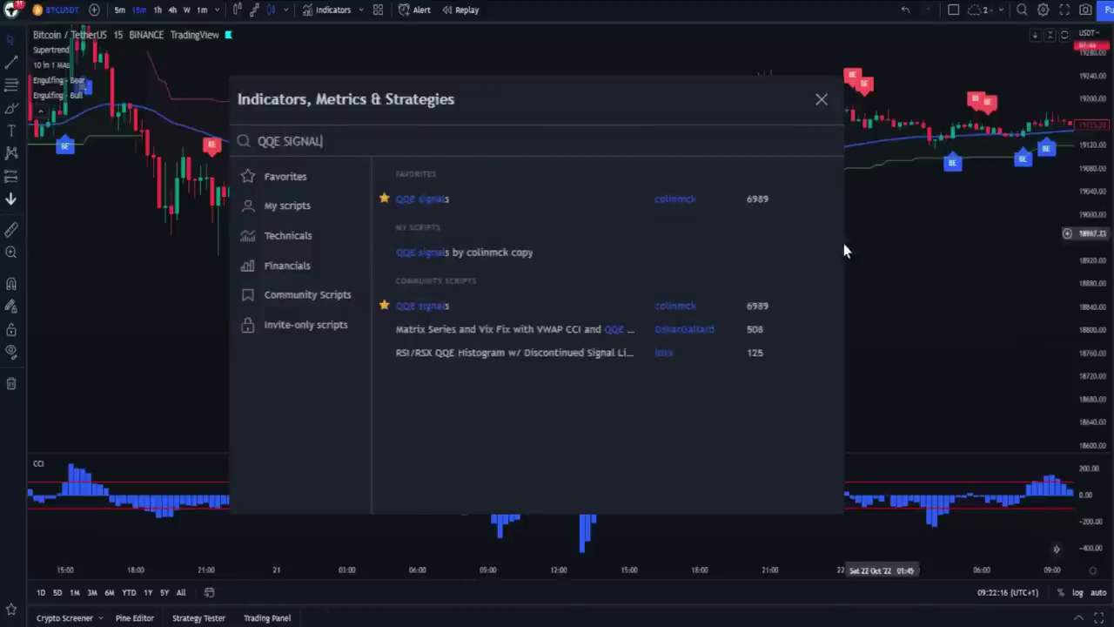
key("ctrl+a")
type("BB SIGNAL")
key("ctrl+a")
key("BackSpace")
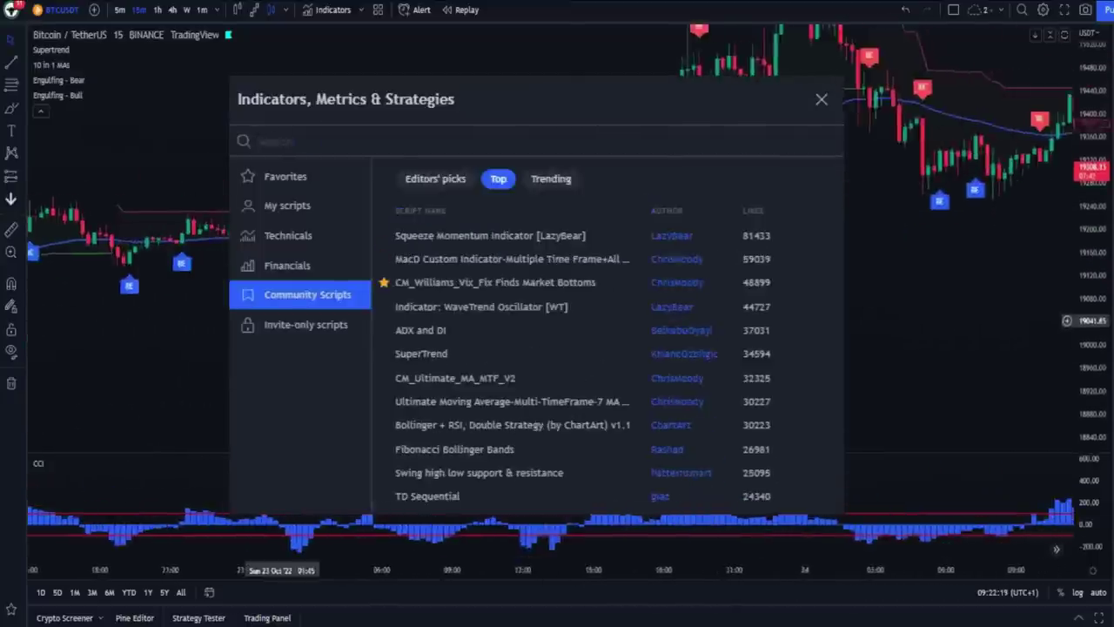
type("PARABOLIC BUY")
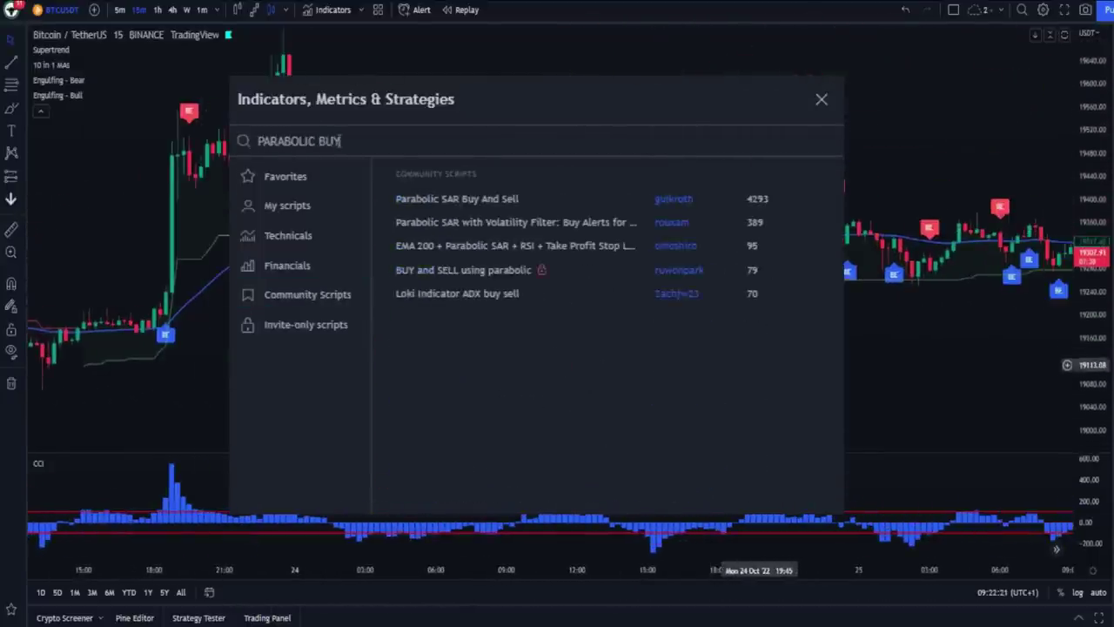
key("Escape")
key("Escape")
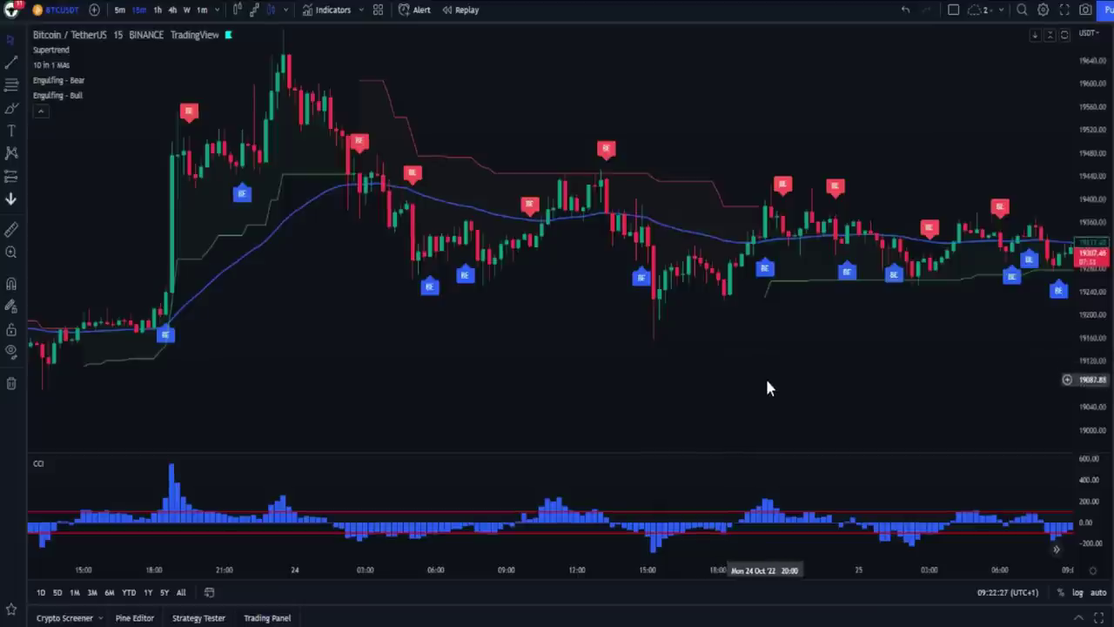
scroll(716, 389, "left", 5)
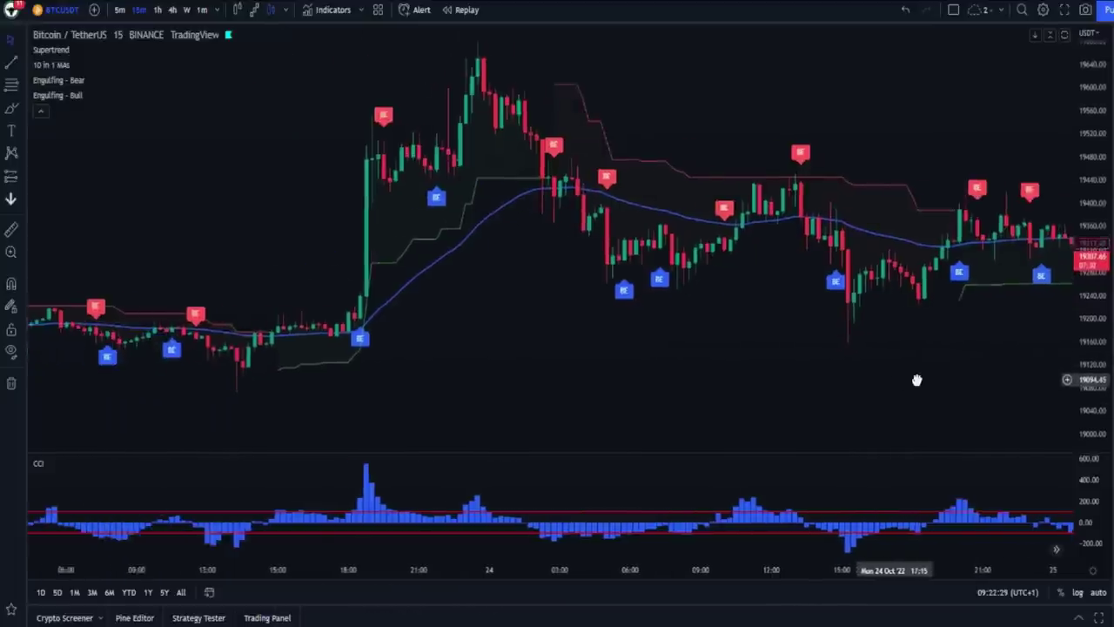
left_click_drag(642, 387, 885, 390)
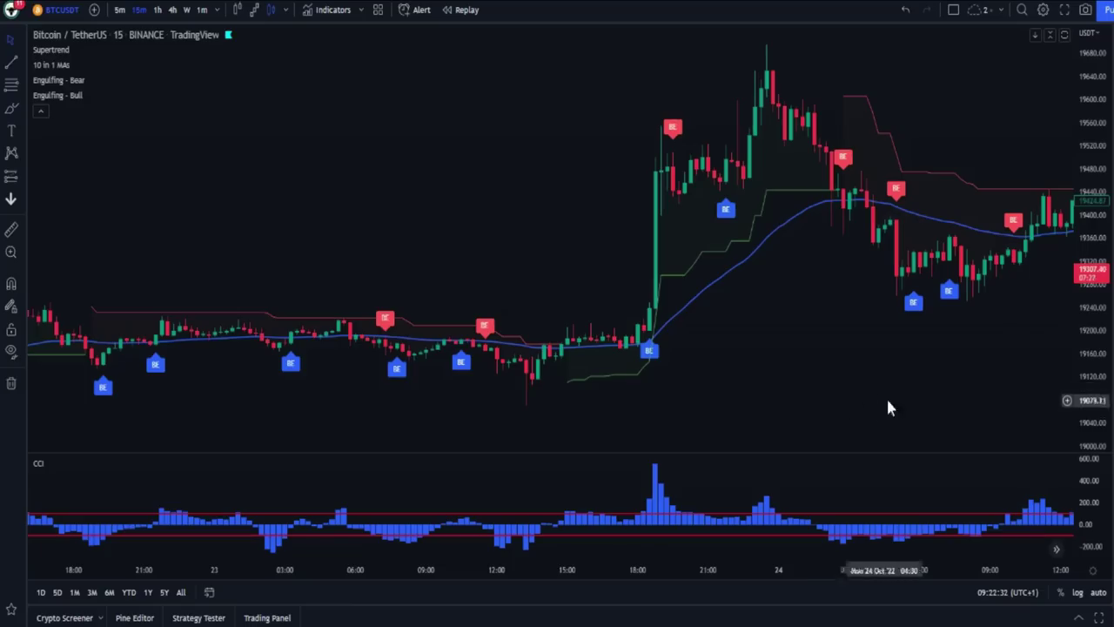